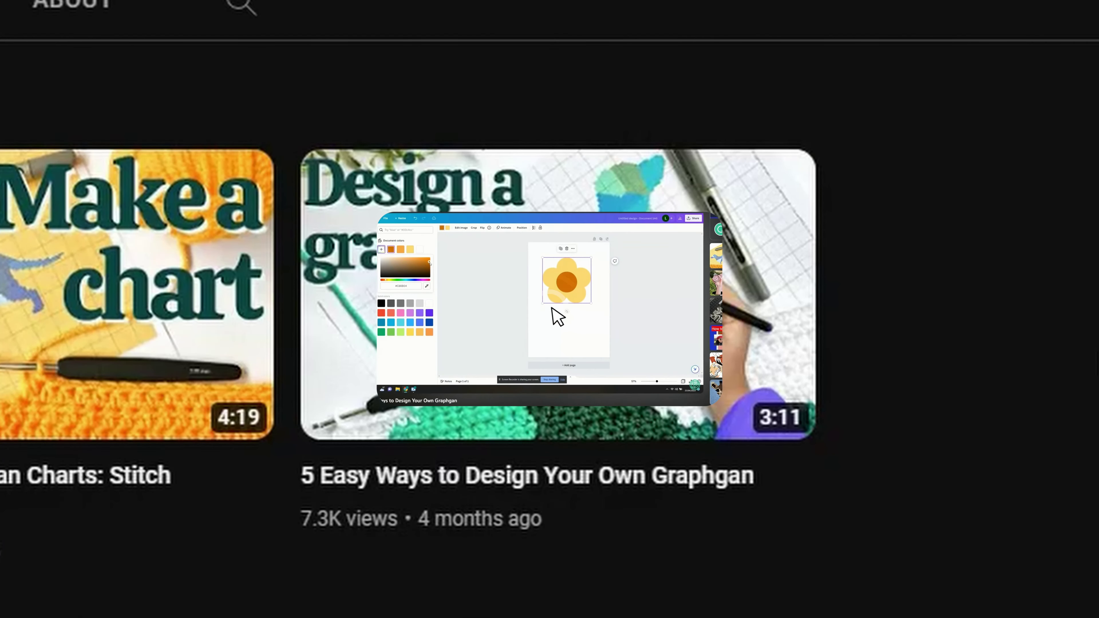
- Play the '5 Easy Ways to Design Your Own Graphgan' video on YouTube
left_click(555, 318)
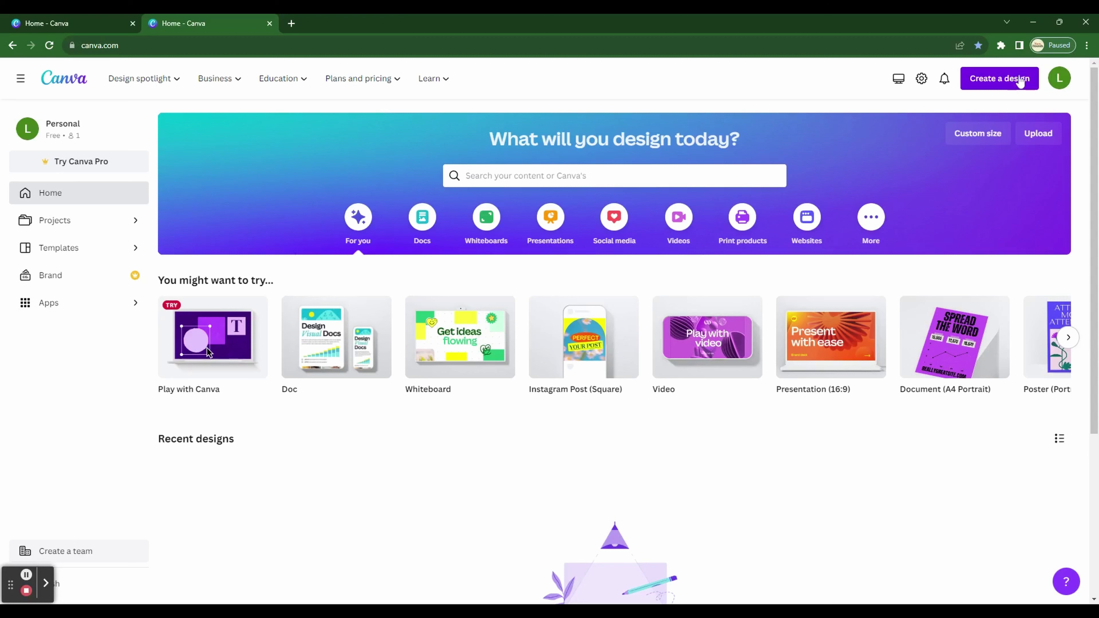
- Create a custom-size Canva design 60 cm wide and 50 cm high
left_click(1021, 81)
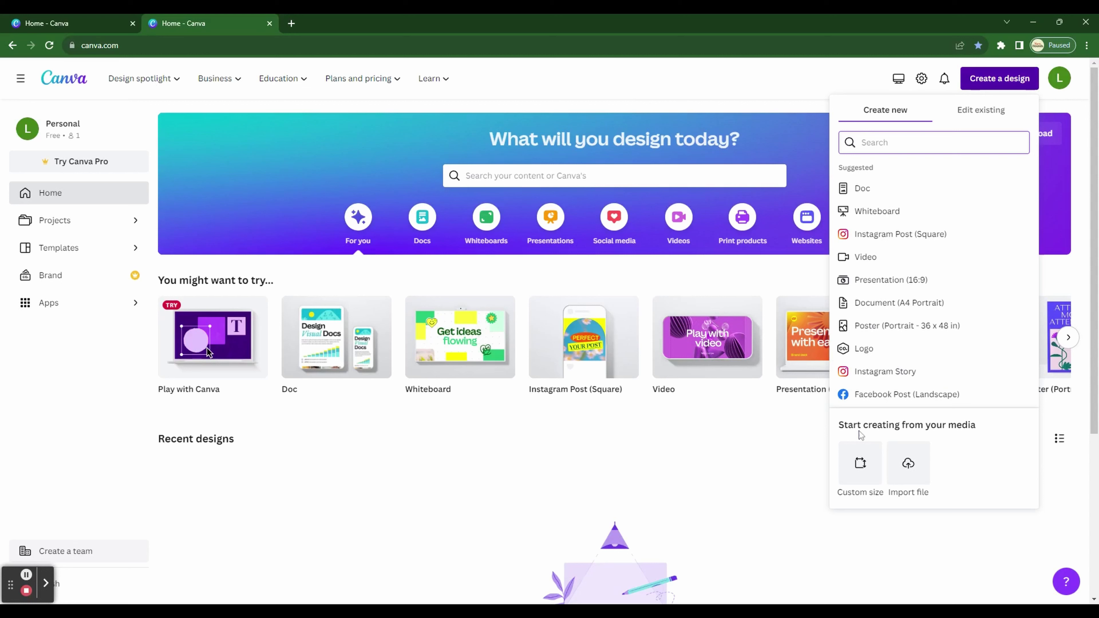
left_click(860, 462)
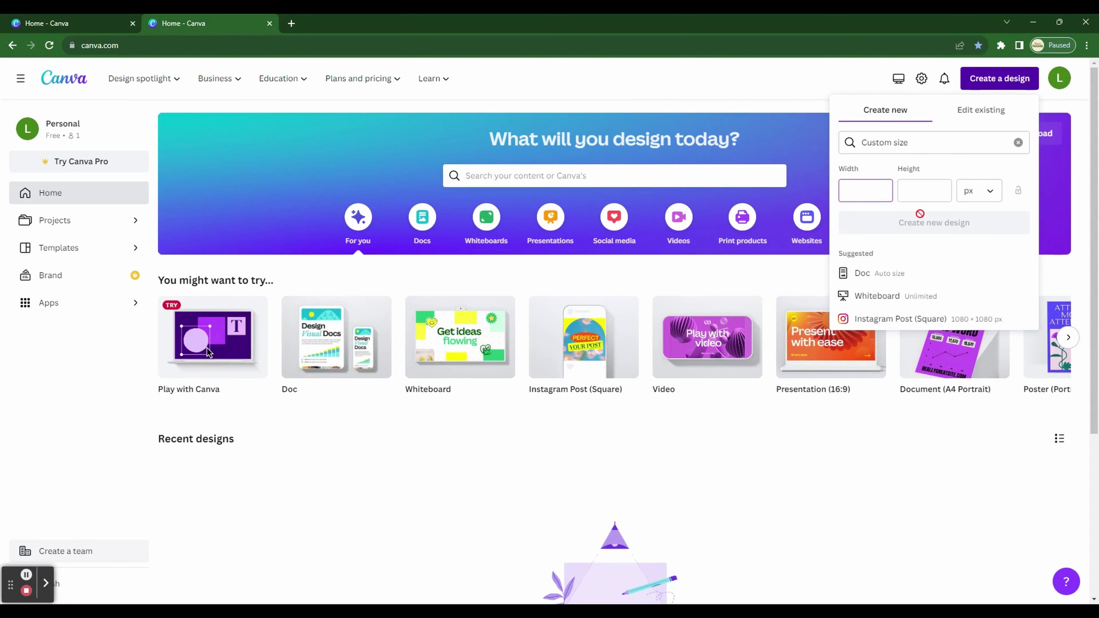
left_click(976, 200)
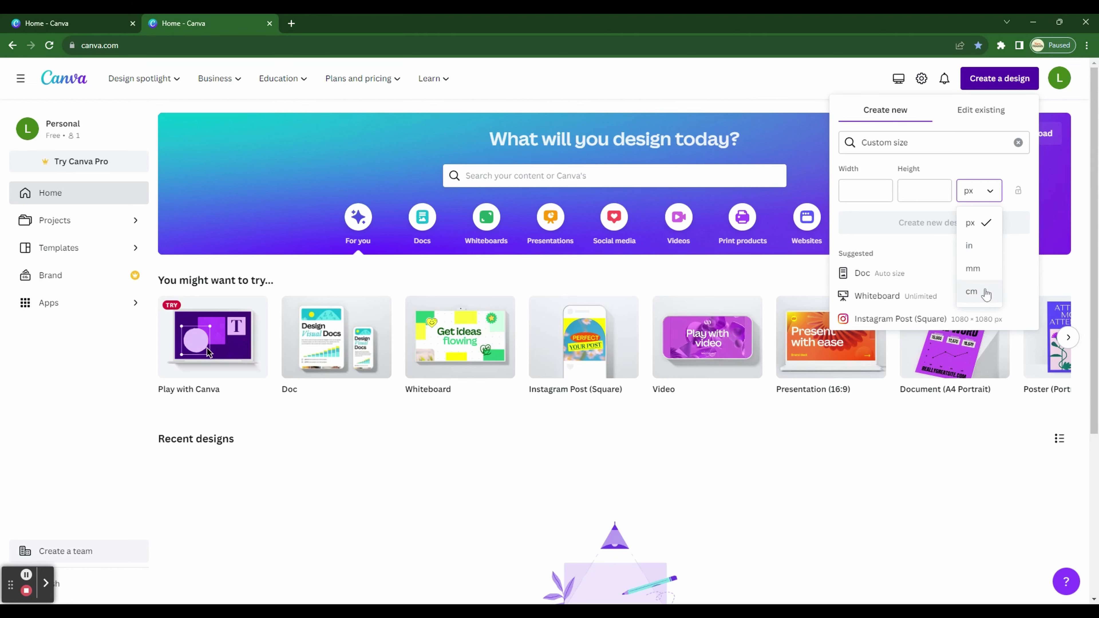
left_click(973, 291)
left_click(888, 190)
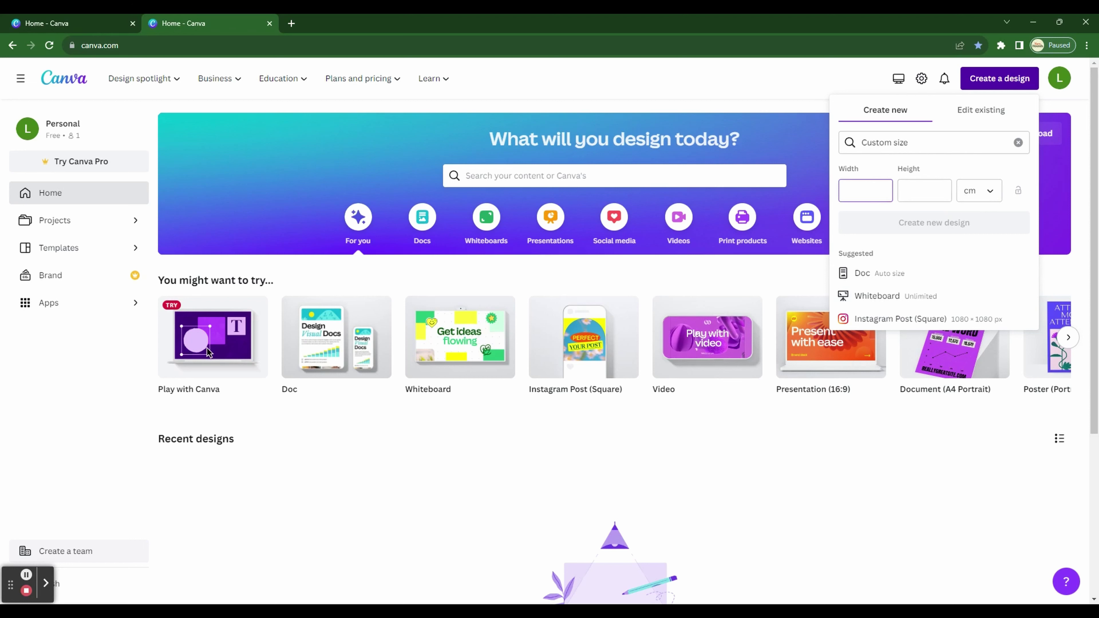
type("60")
key("Tab")
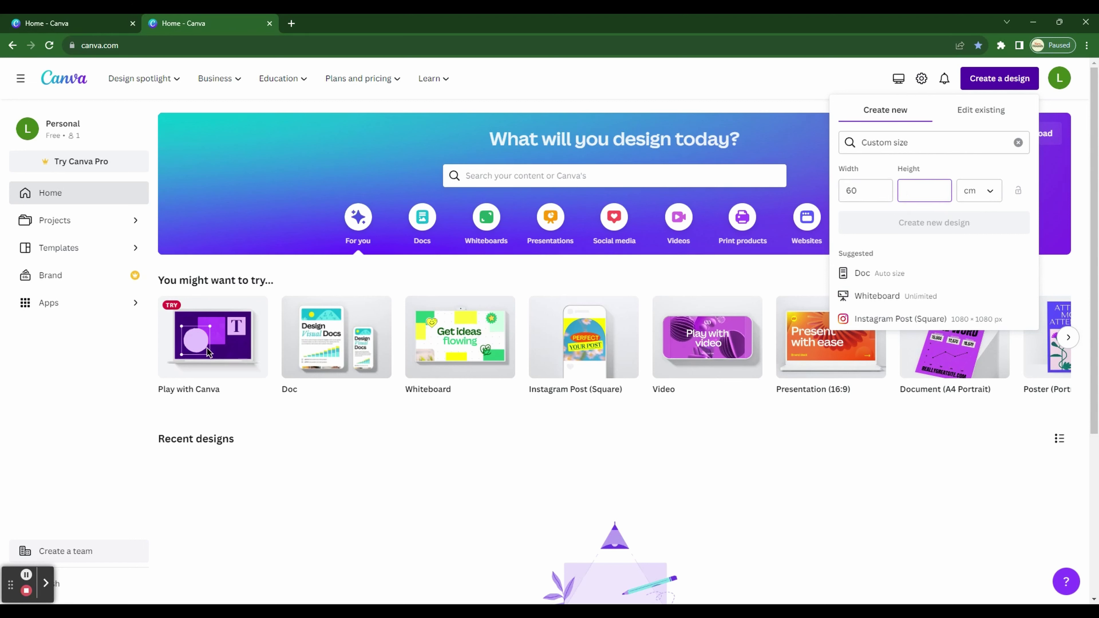
type("50")
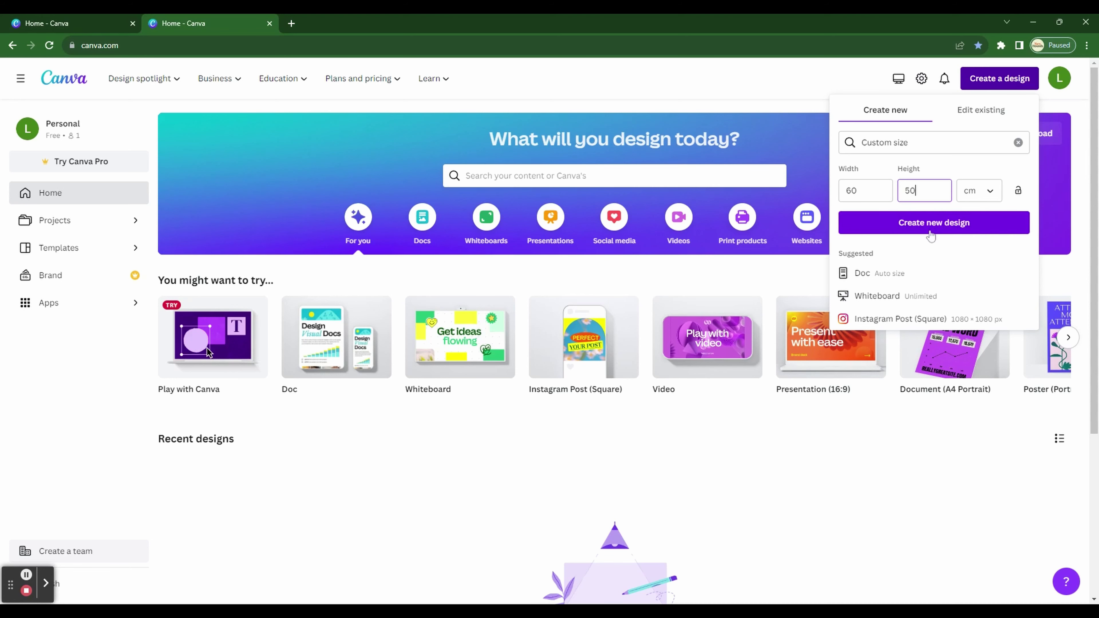
left_click(931, 235)
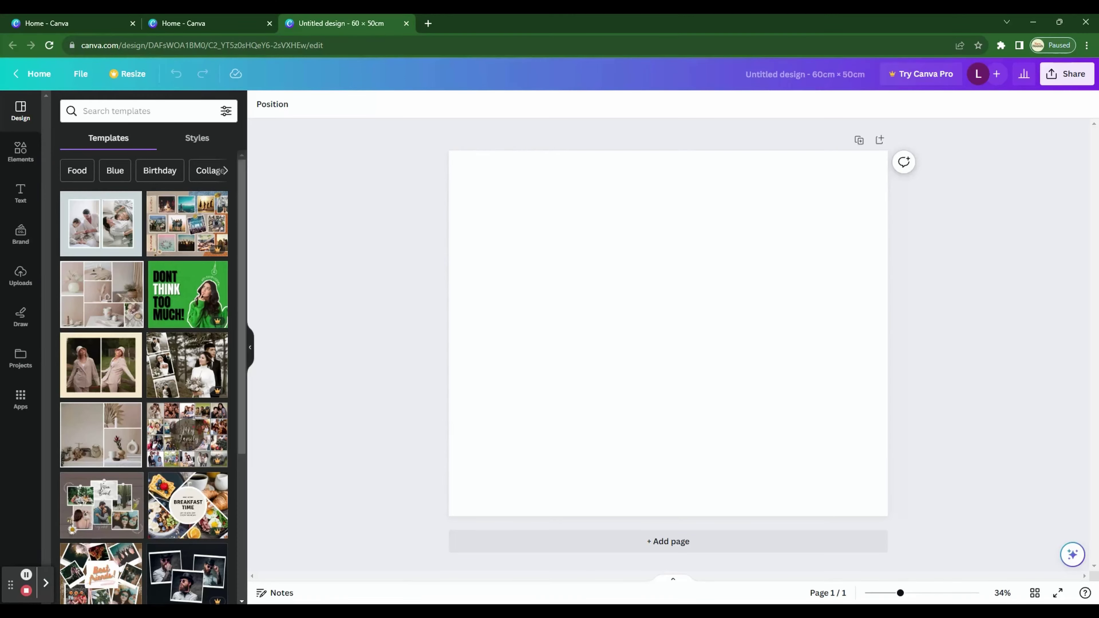
- Fill the page background with the custom pale pink #EDCDCD
left_click(702, 253)
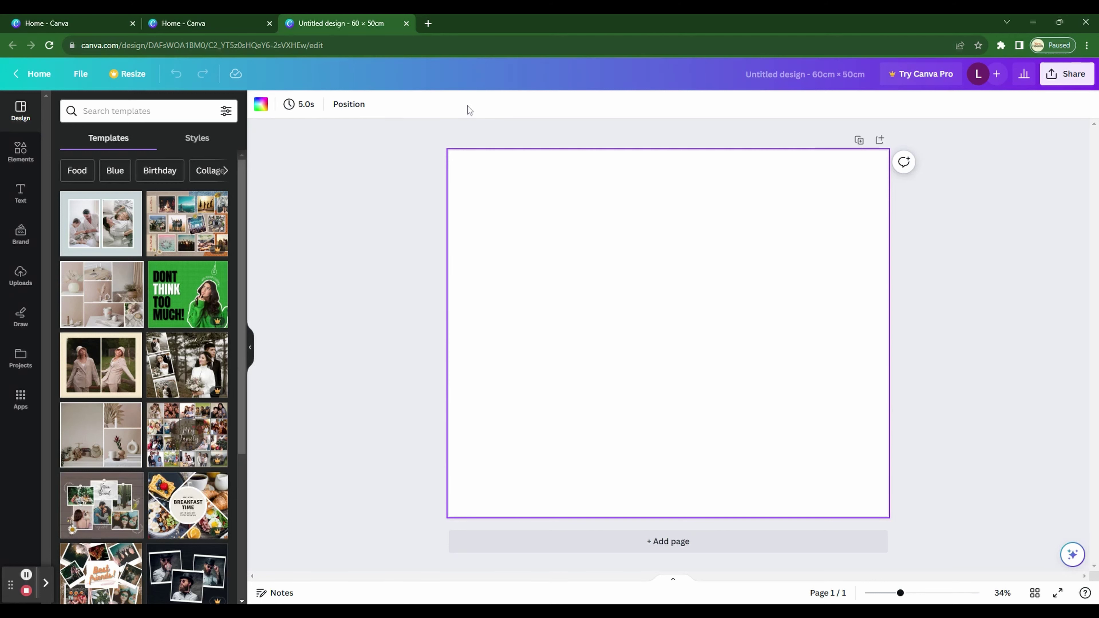
left_click(261, 105)
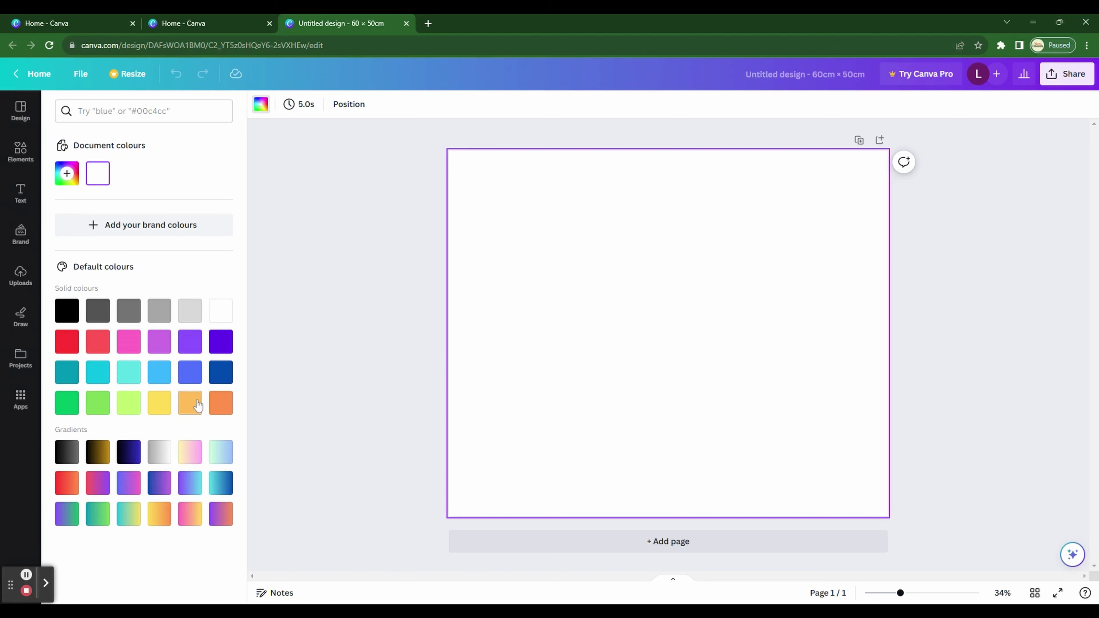
left_click(66, 174)
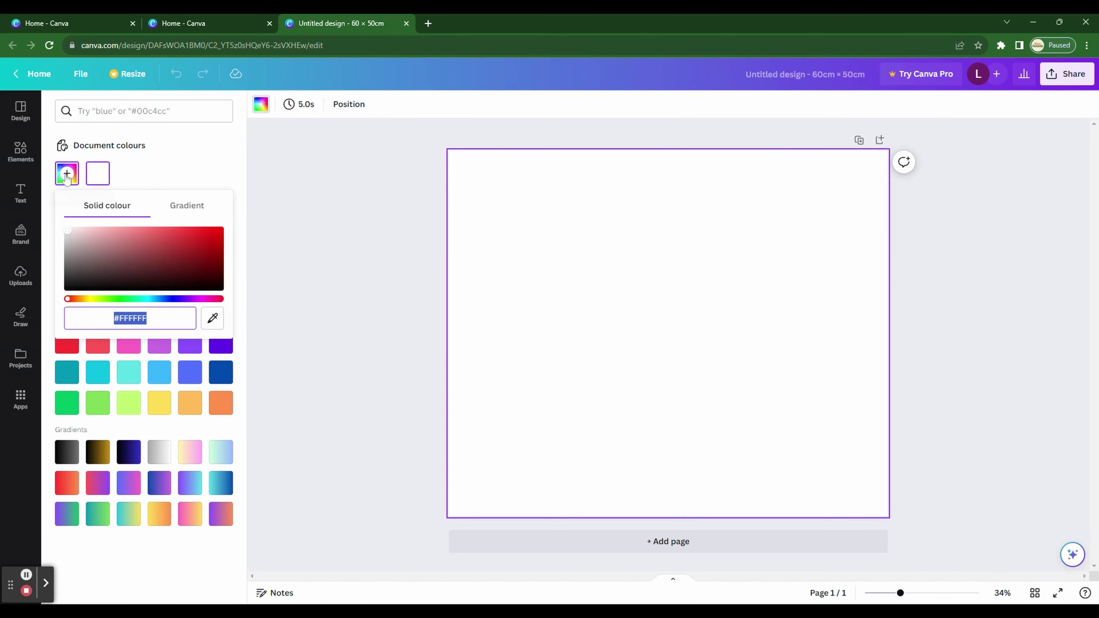
mouse_move(73, 232)
left_mouse_down()
mouse_move(107, 234)
mouse_move(85, 231)
left_mouse_up()
left_click(203, 181)
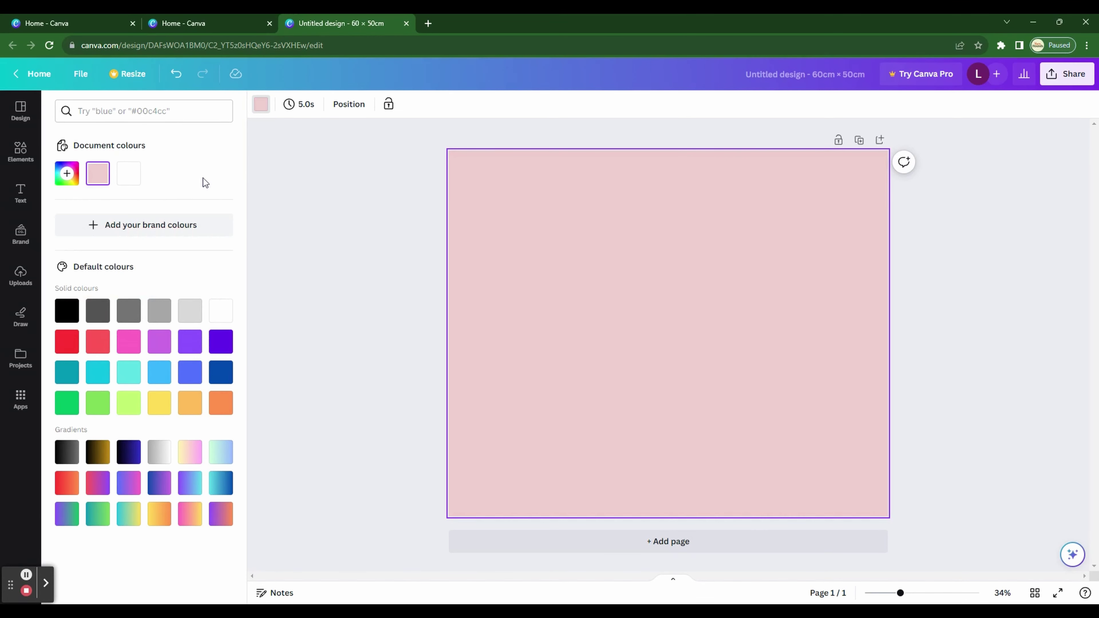
left_click(297, 179)
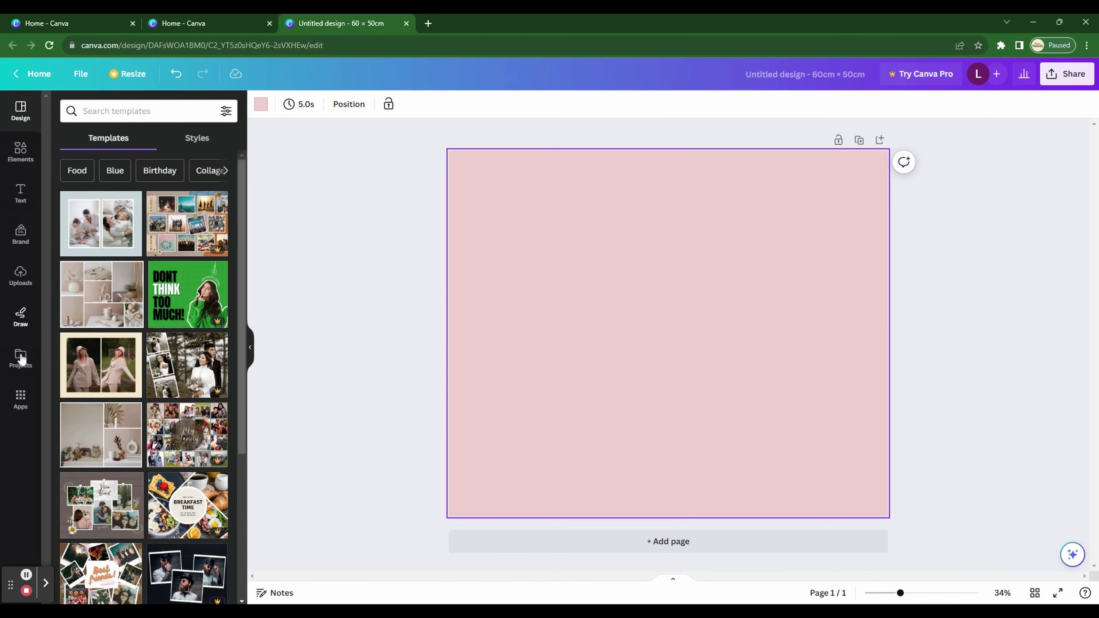
- Add a square shape from Elements to the page and set its fill to No colour
left_click(17, 162)
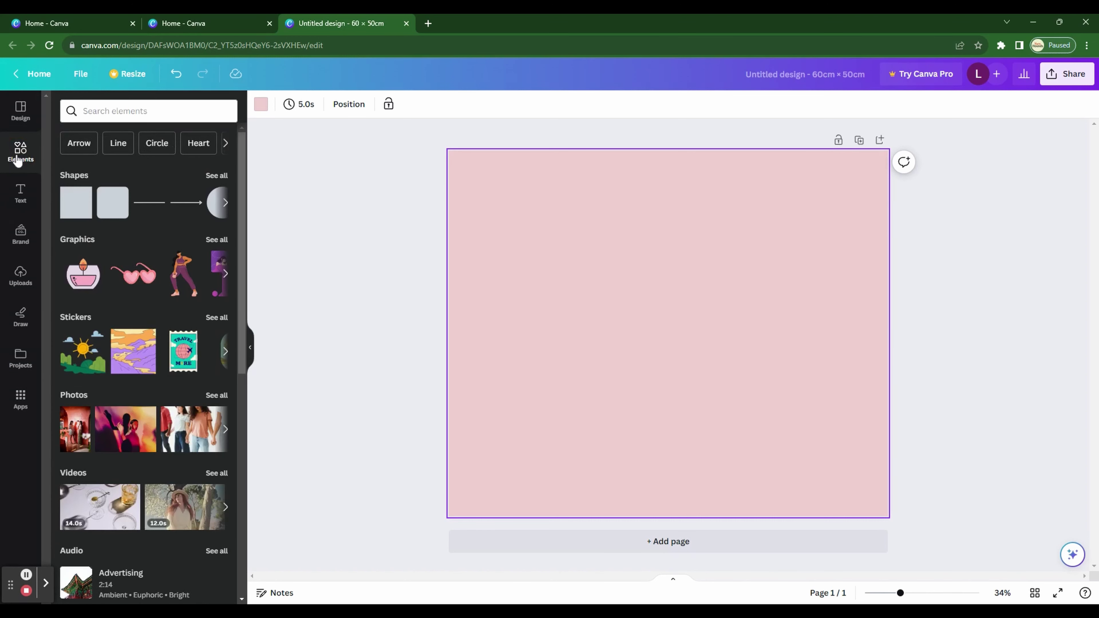
left_click(73, 214)
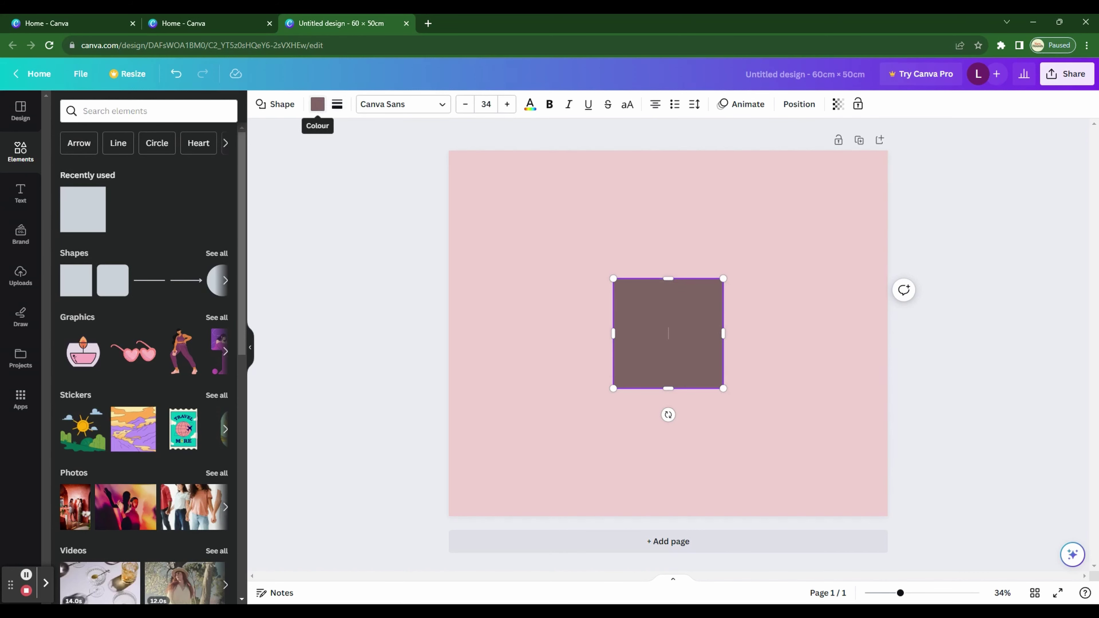
left_click(319, 105)
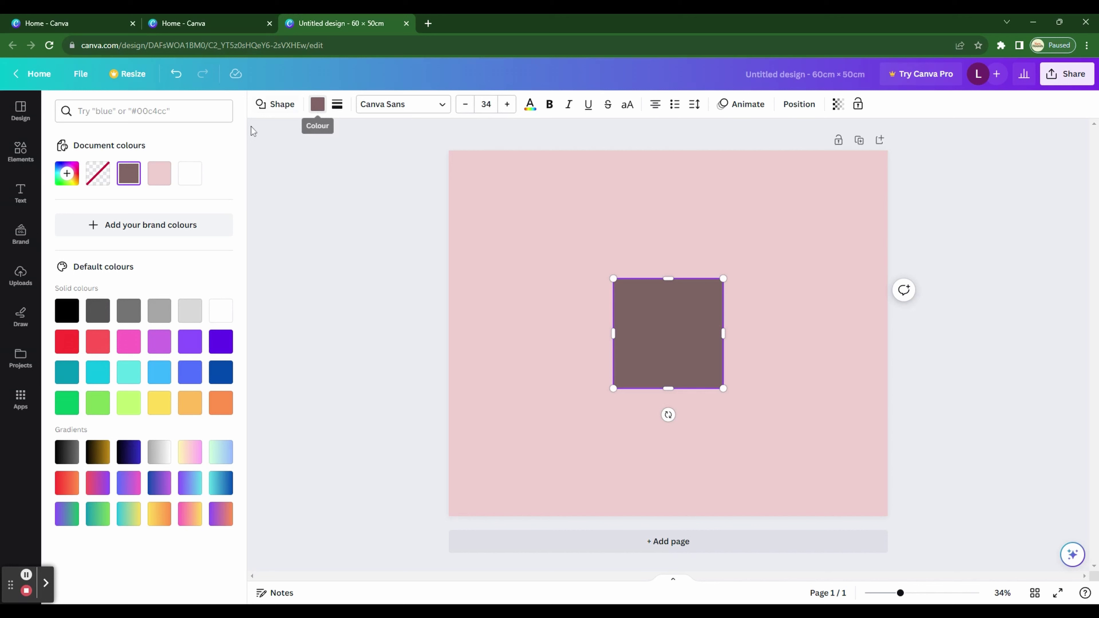
left_click(98, 174)
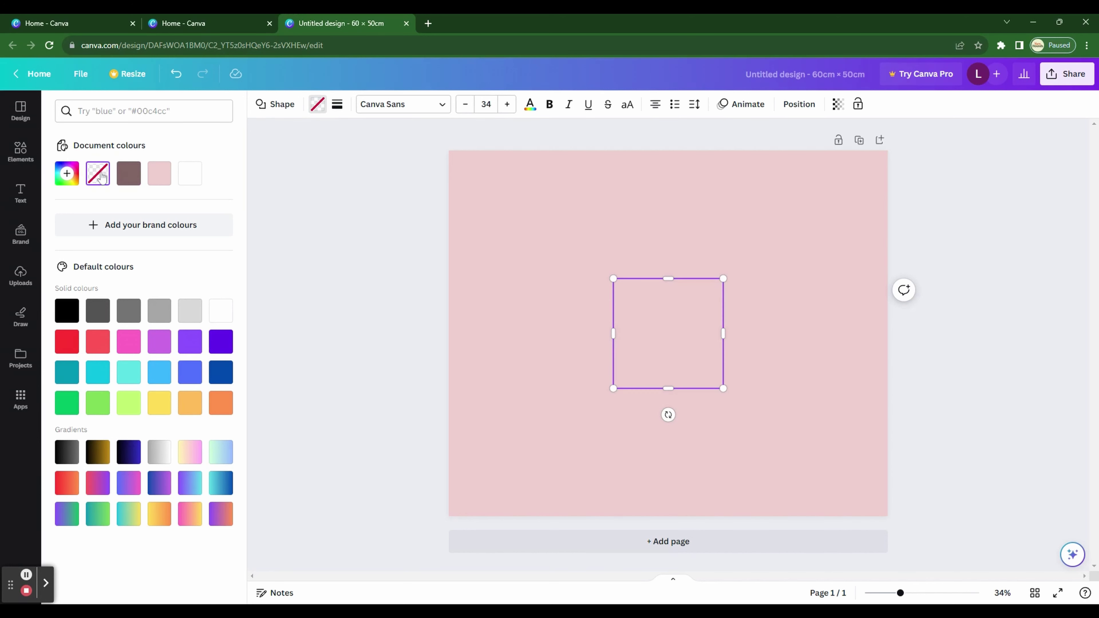
- Give the square a solid white border of weight 9
left_click(338, 105)
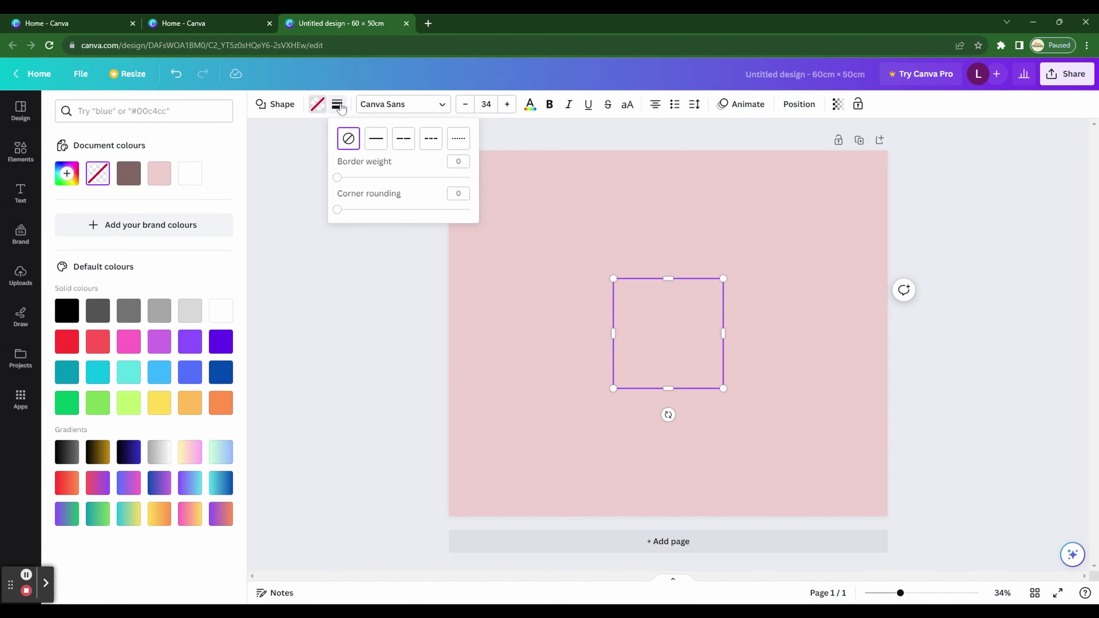
left_click(374, 140)
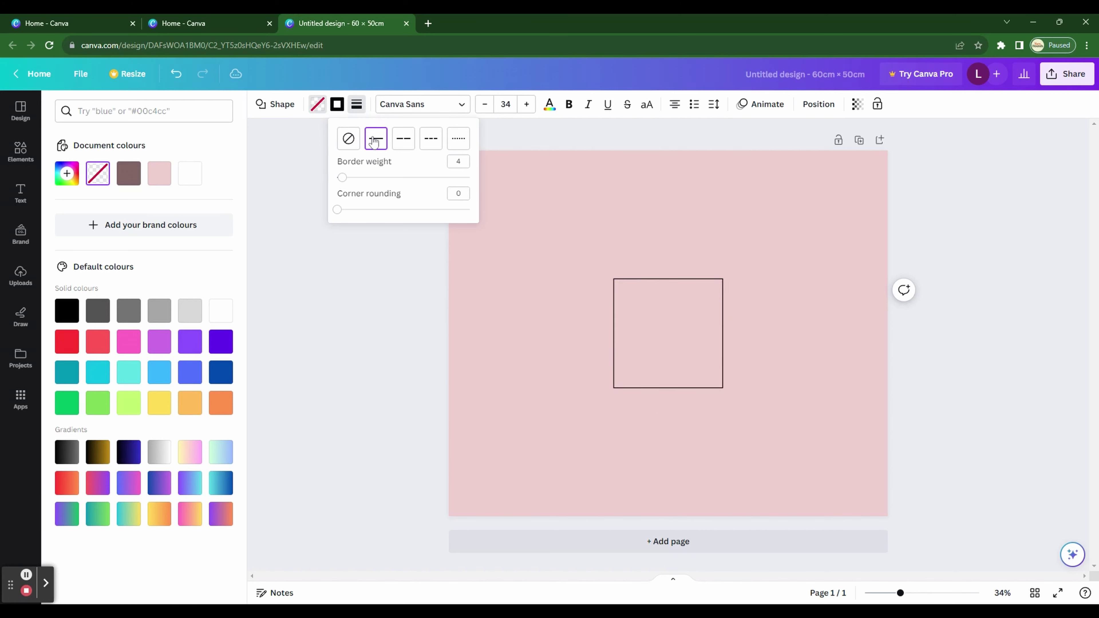
left_click(348, 179)
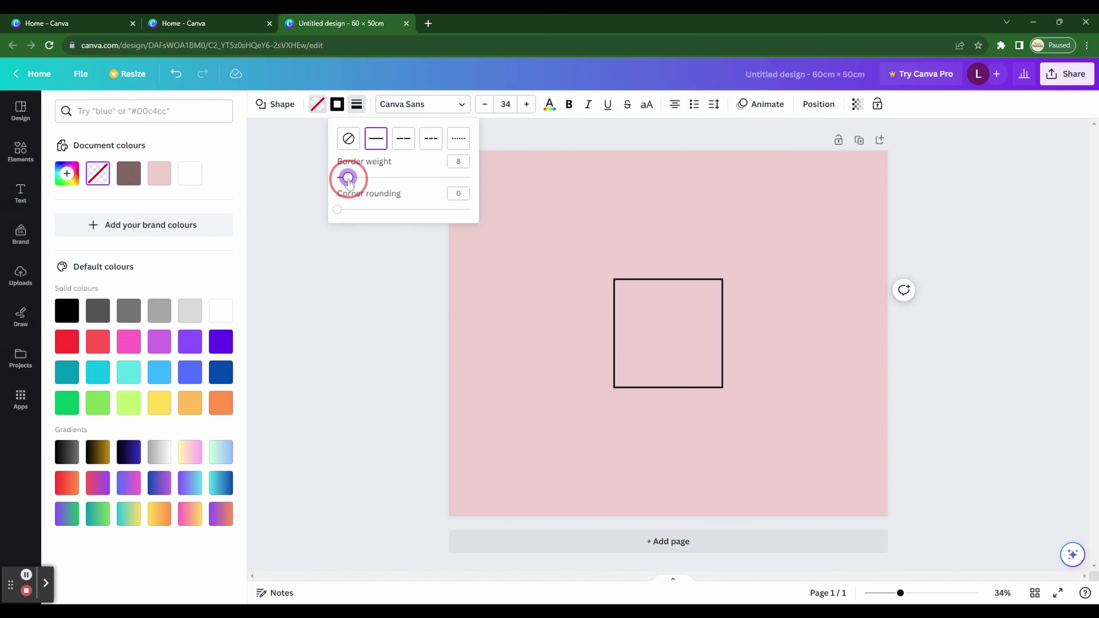
left_click_drag(348, 178, 349, 178)
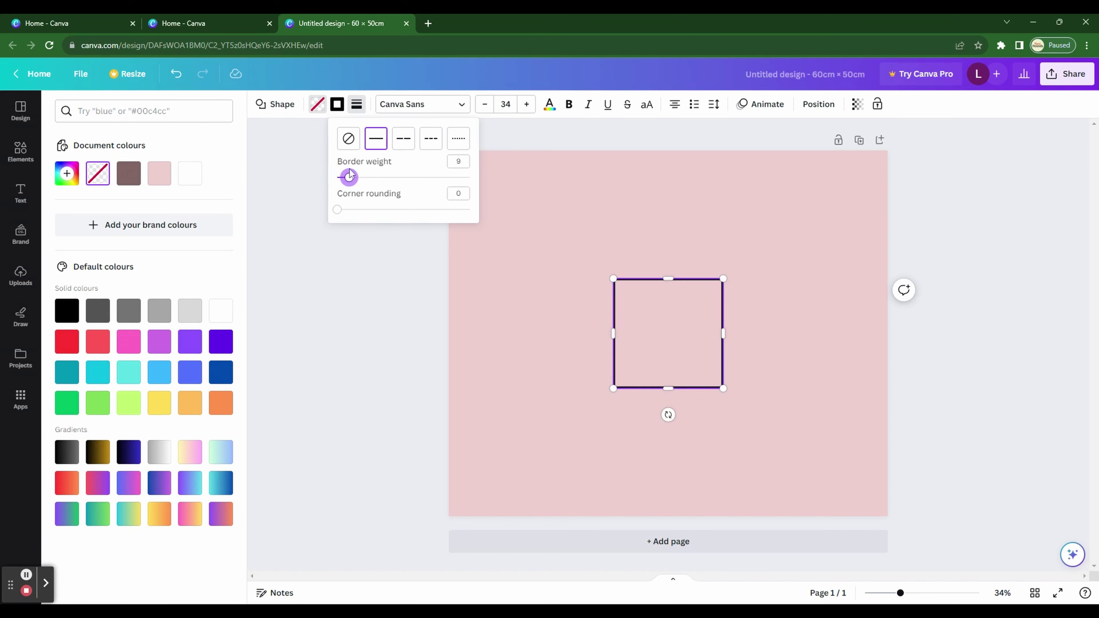
left_click(338, 108)
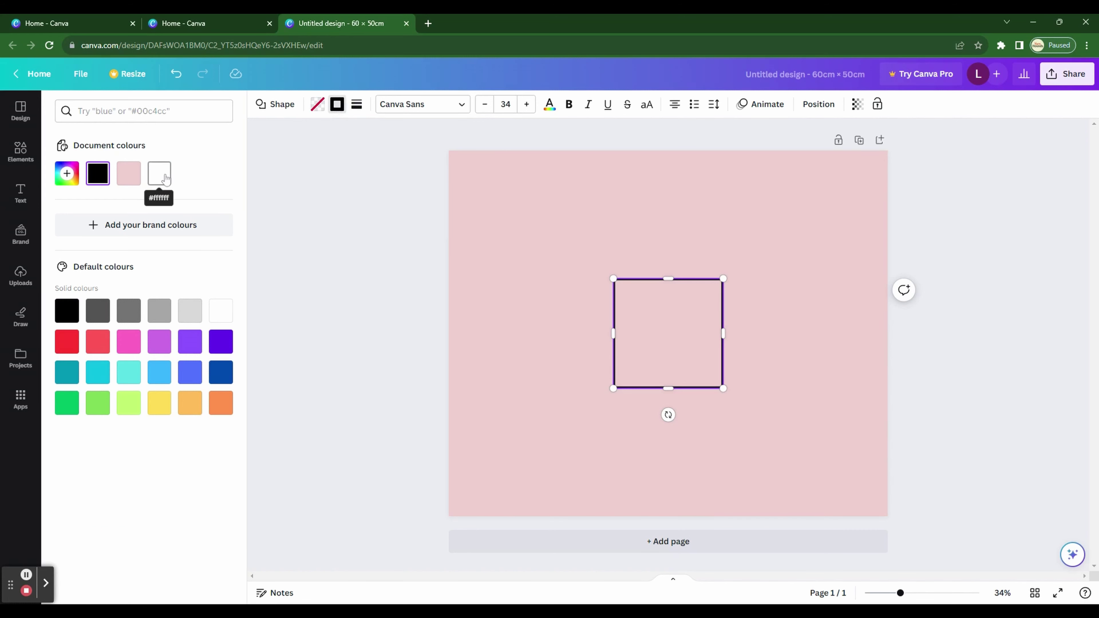
left_click(165, 179)
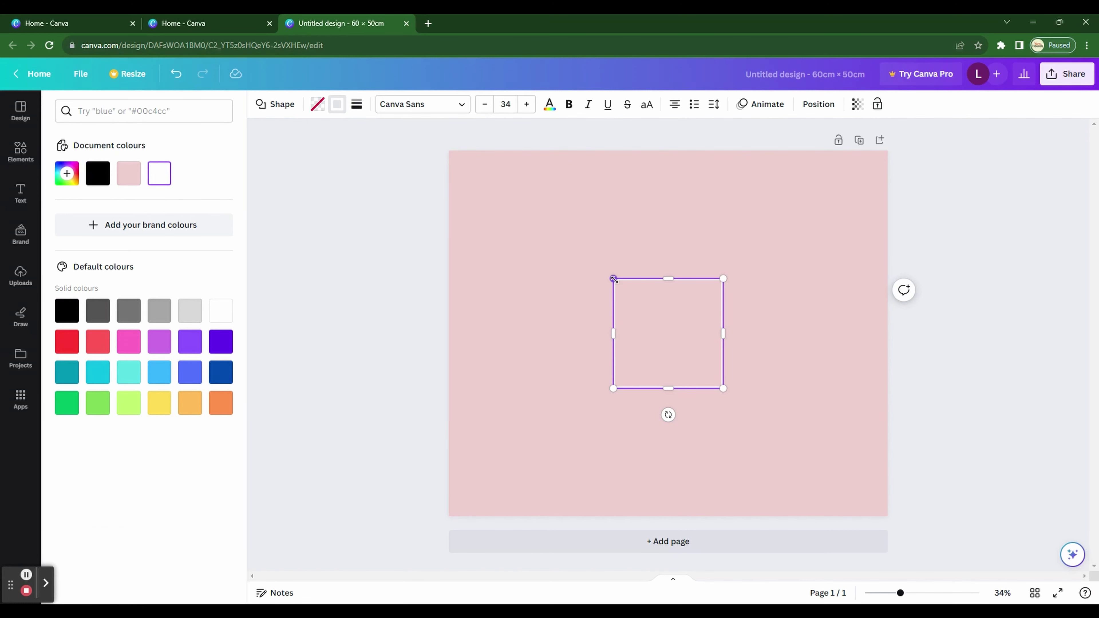
- Stretch the square into a frame about 51.8 × 40.9 cm covering most of the page
left_click_drag(613, 278, 482, 183)
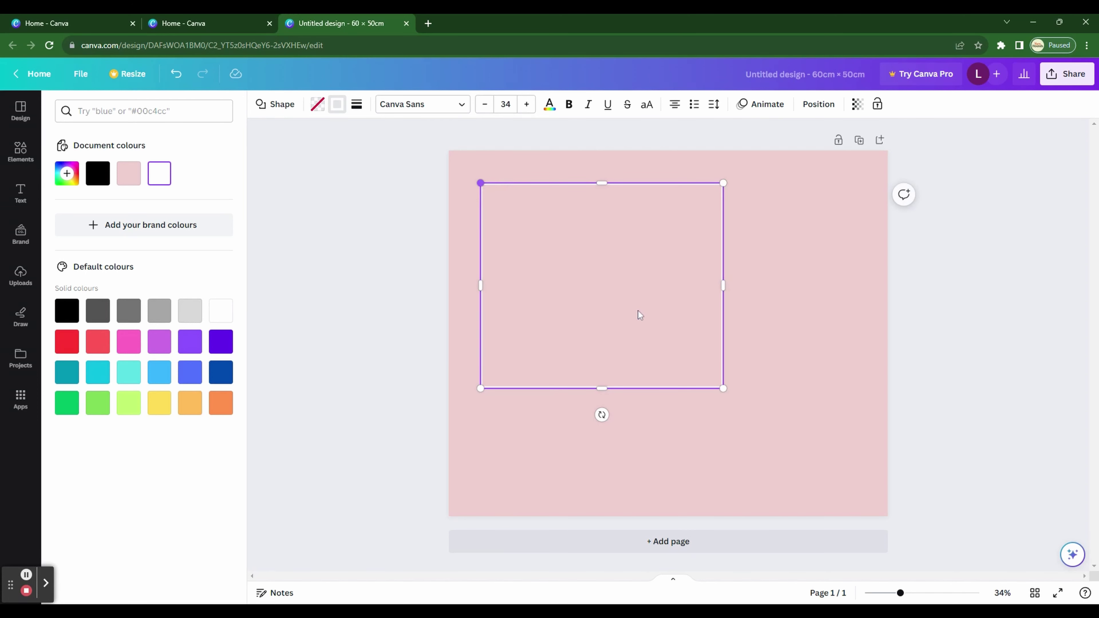
left_click_drag(724, 388, 859, 486)
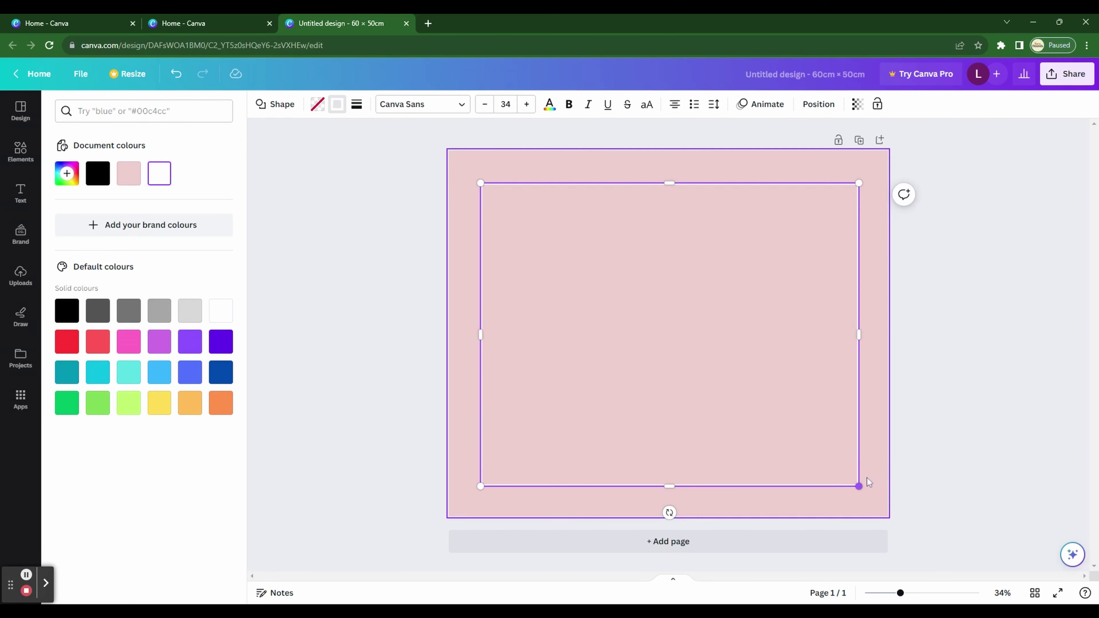
left_click(960, 393)
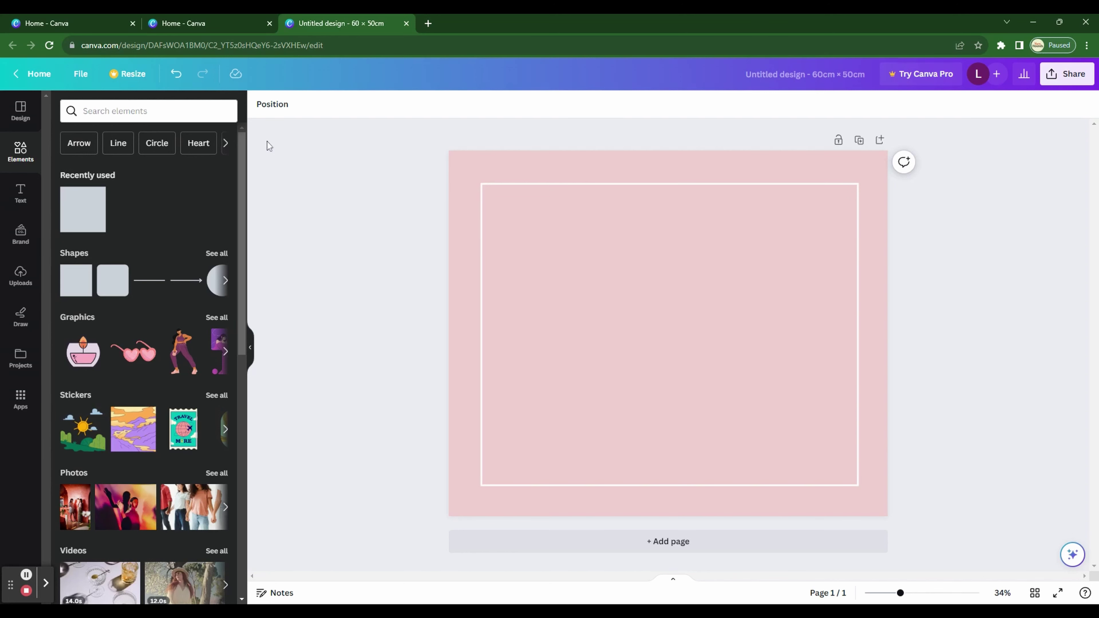
- Search Elements for 'jumping rabbit' and show all Graphics results
left_click(152, 111)
type("jum")
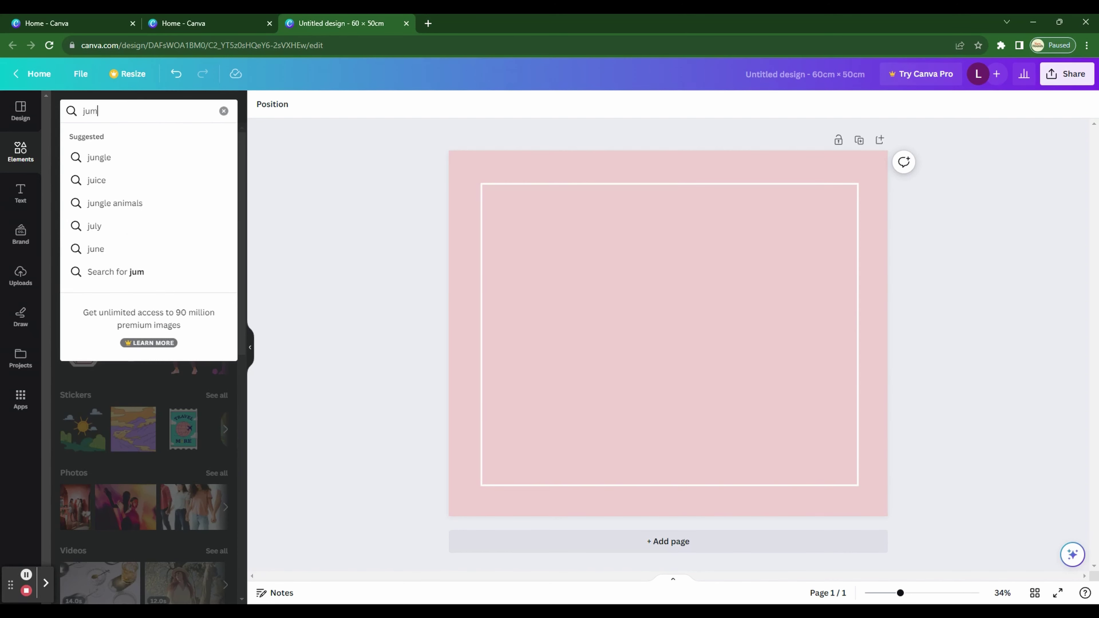
type("ping rabbit")
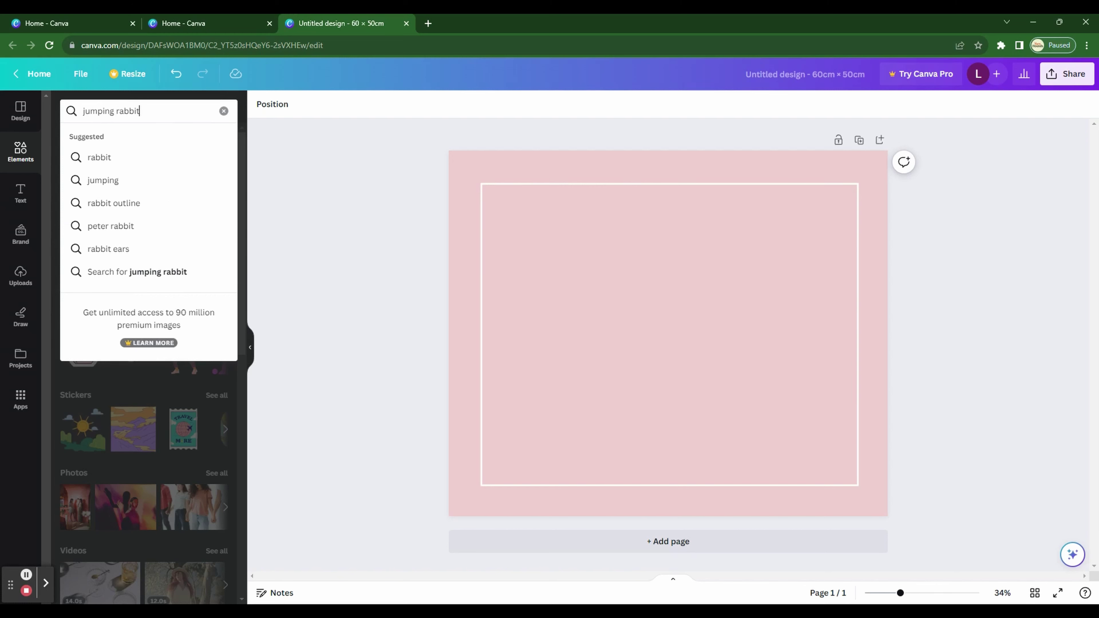
key("Return")
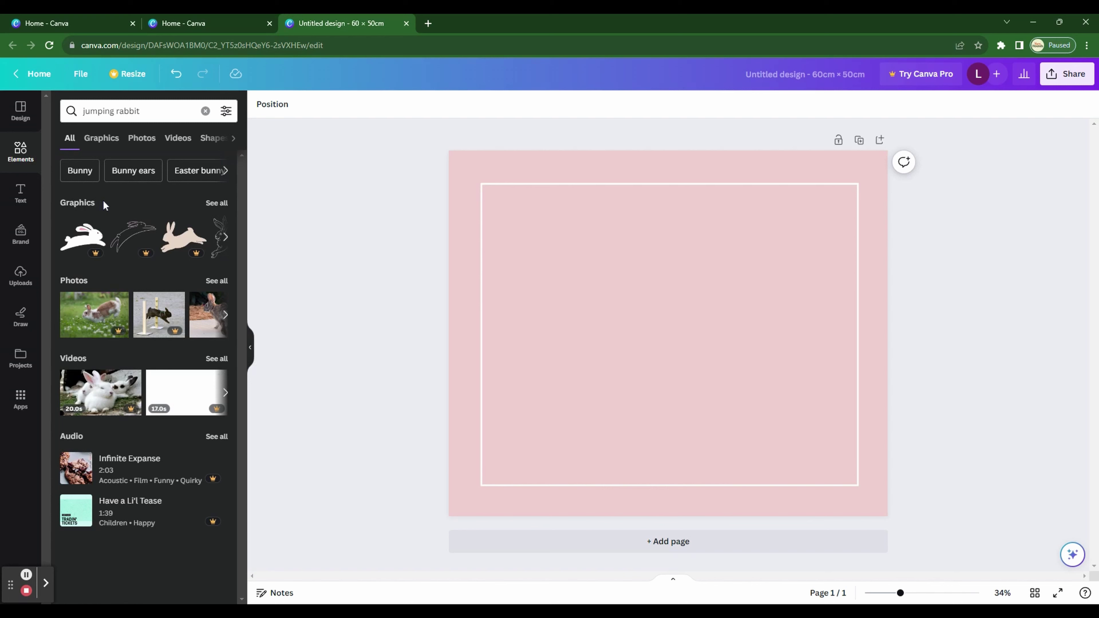
left_click(217, 204)
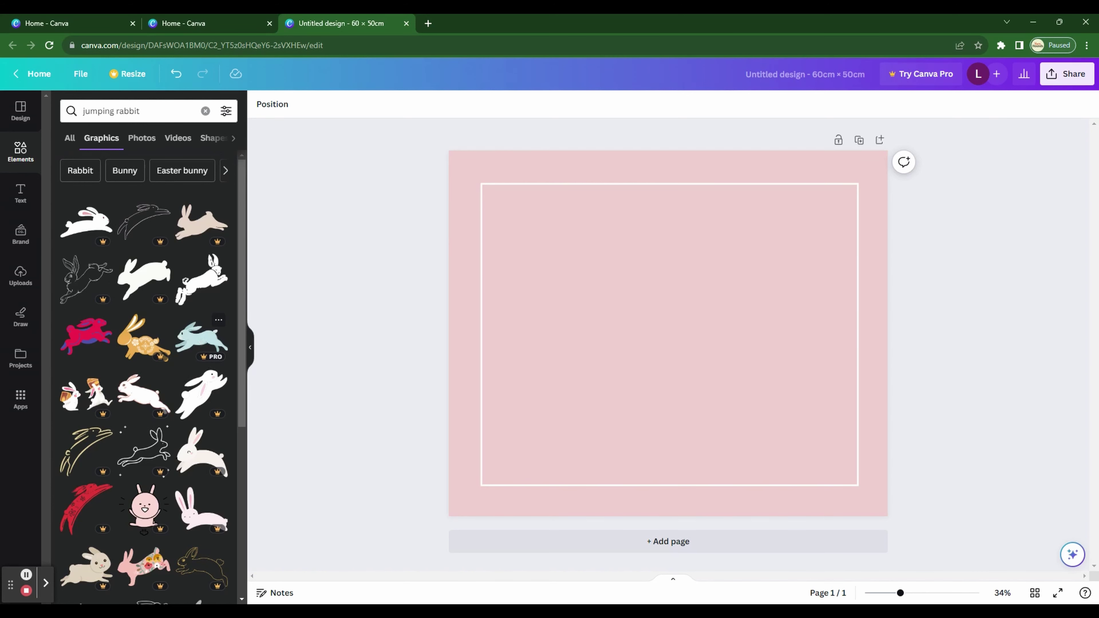
scroll(208, 381, "down", 10)
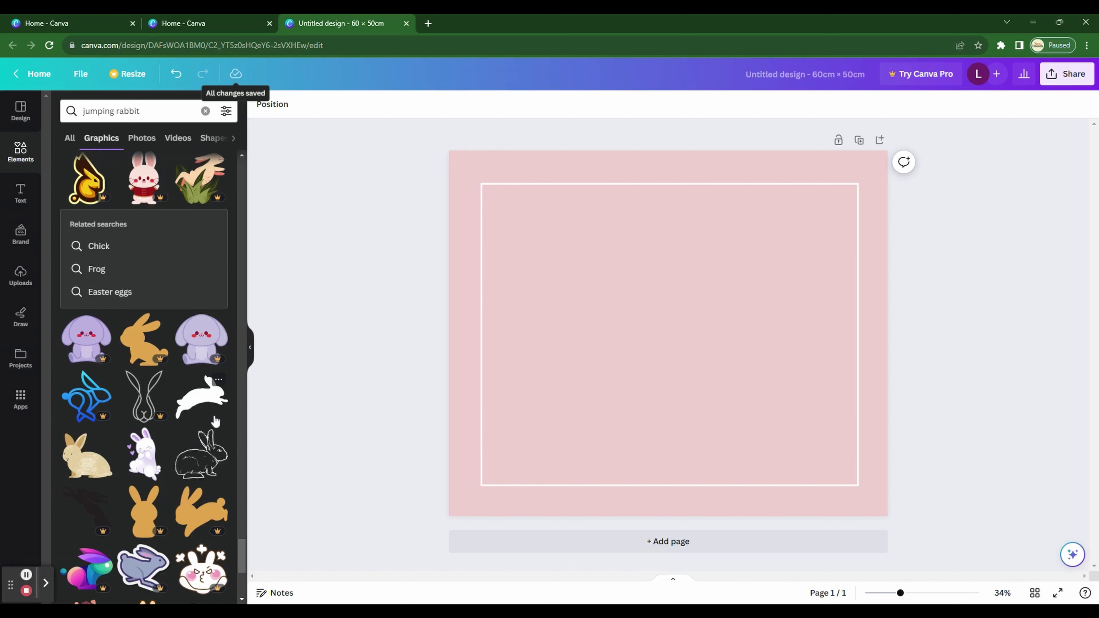
- Add the leaping rabbit graphic, enlarge it and centre it inside the frame
left_click(203, 401)
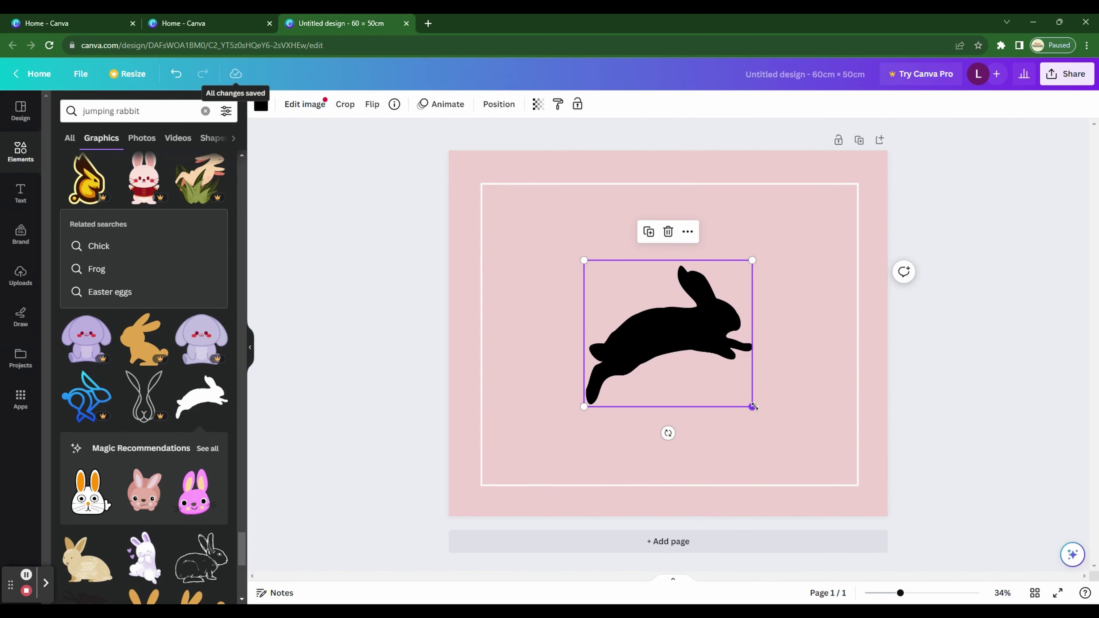
left_click_drag(753, 406, 820, 467)
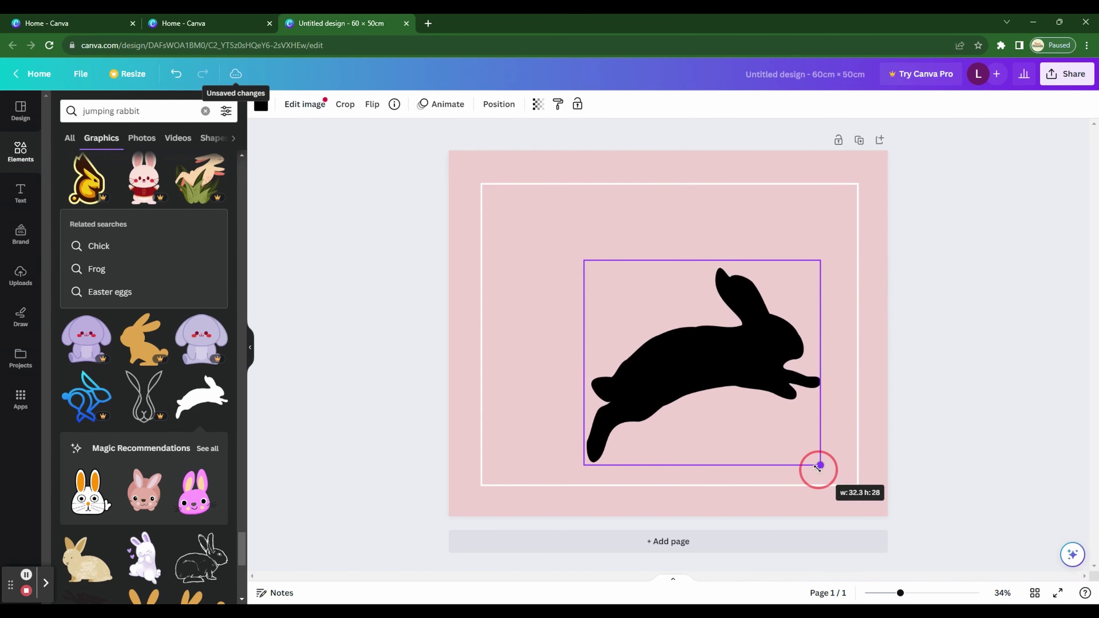
left_click_drag(753, 364, 718, 339)
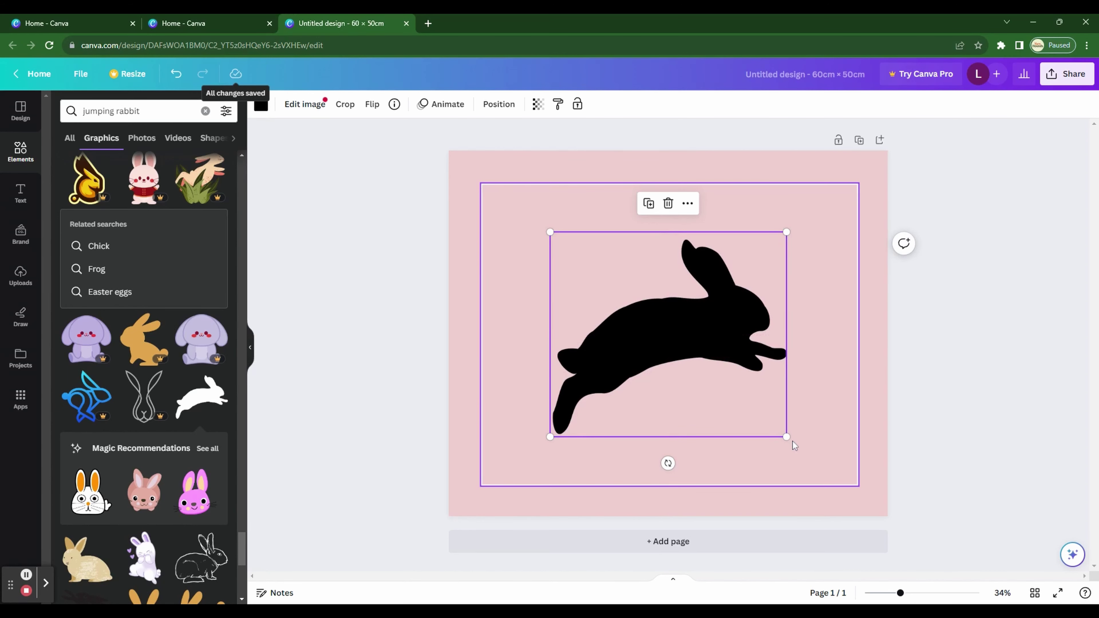
left_click_drag(786, 437, 823, 460)
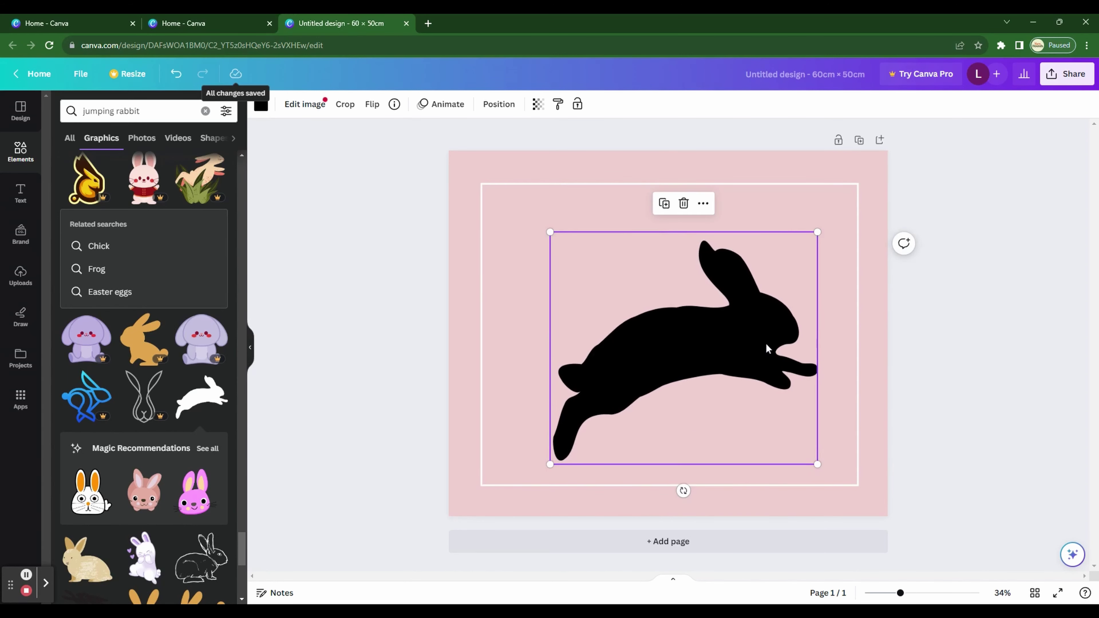
left_click_drag(765, 345, 752, 333)
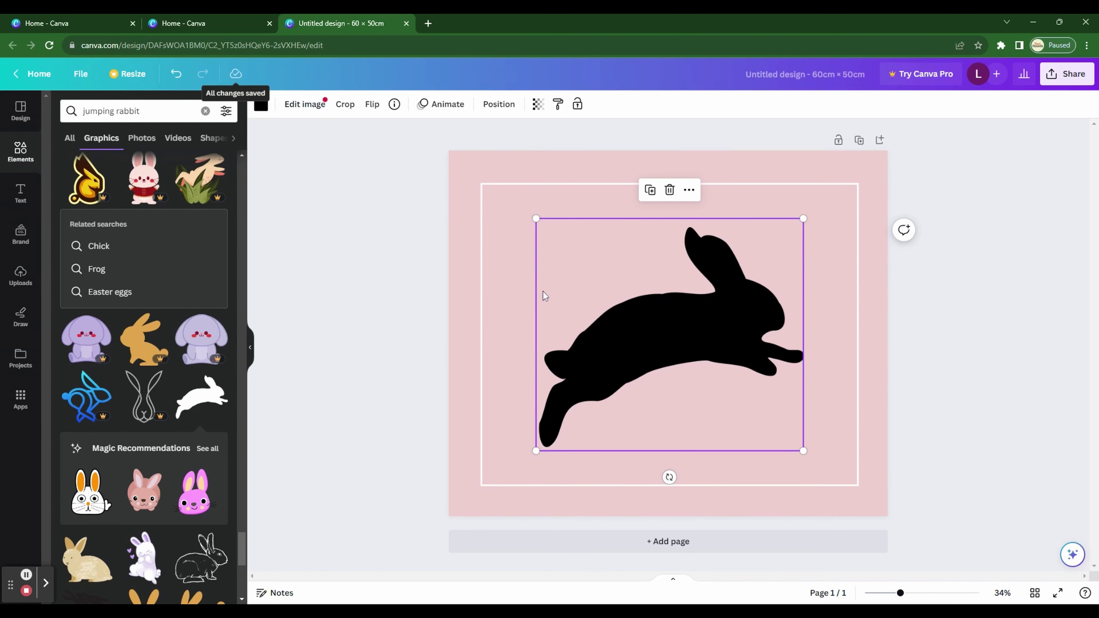
- Recolour the hare deep maroon #722929
left_click(262, 107)
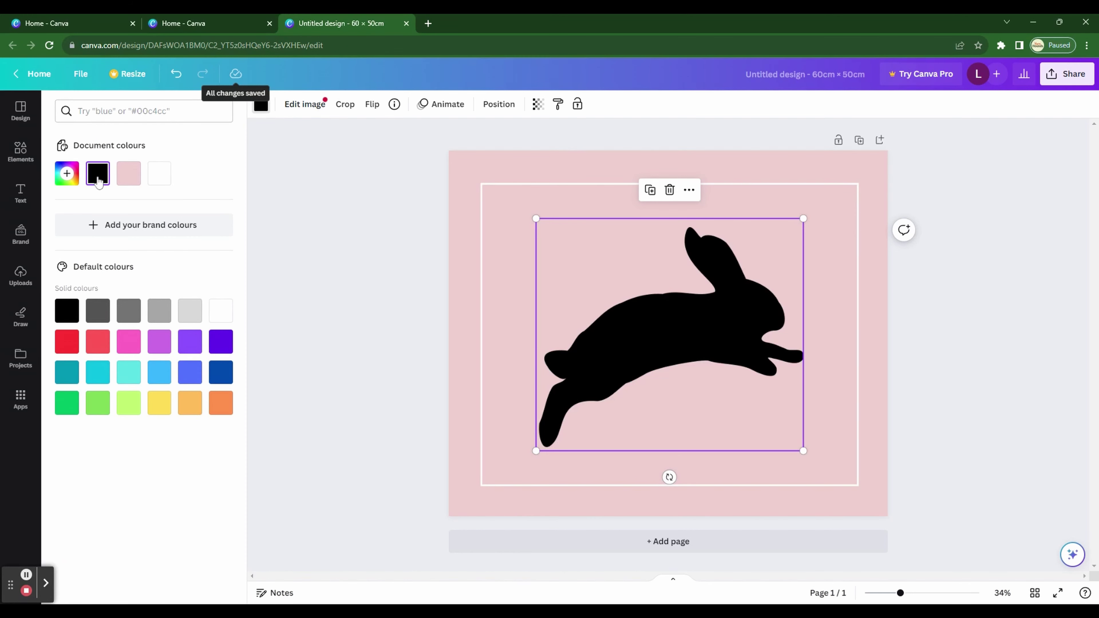
left_click(66, 173)
left_click(165, 228)
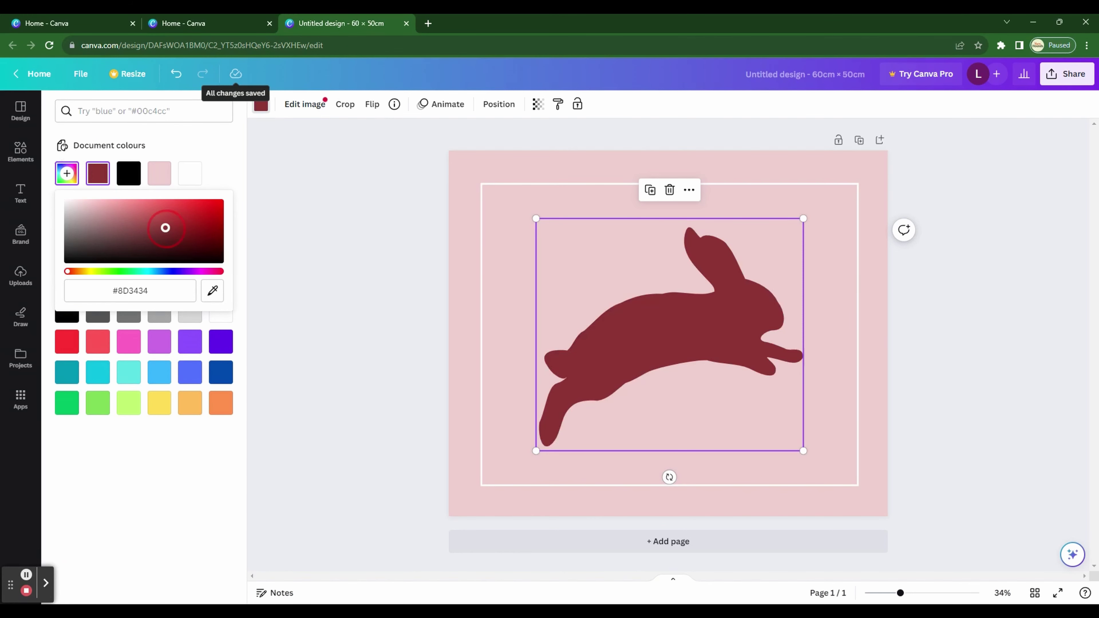
left_click(167, 234)
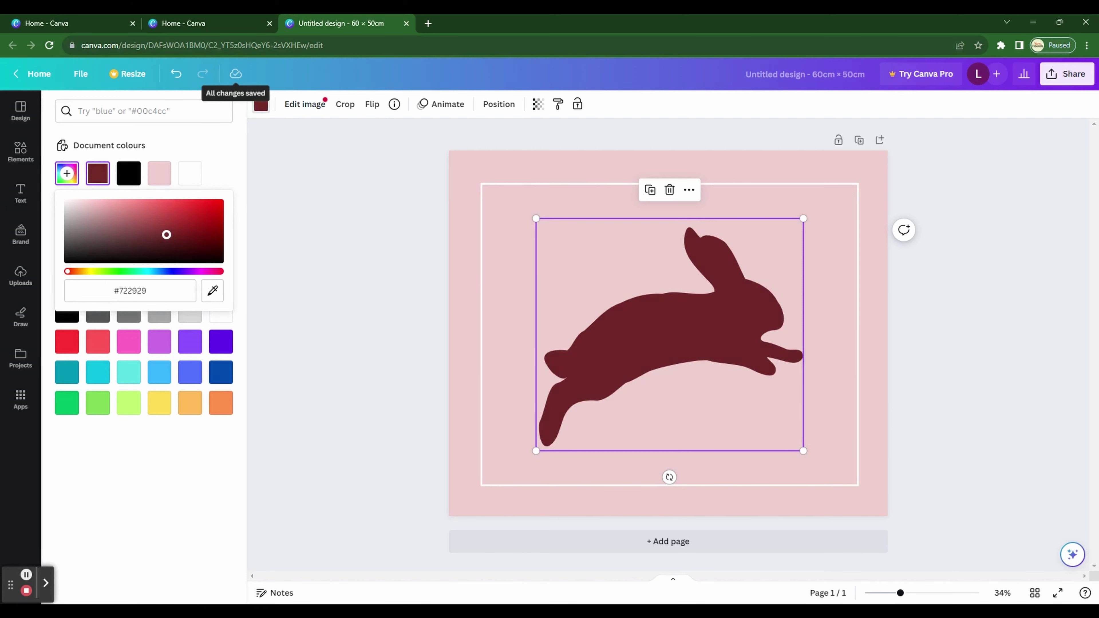
- Search Elements for 'moon' graphics and add the white crescent moon
left_click(371, 294)
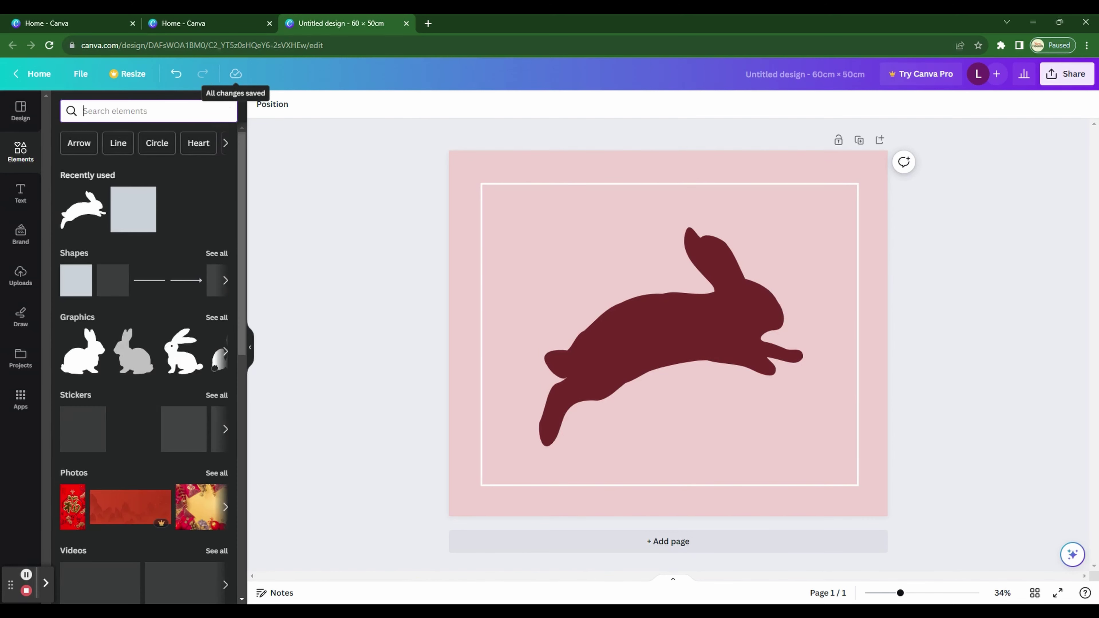
type("moon")
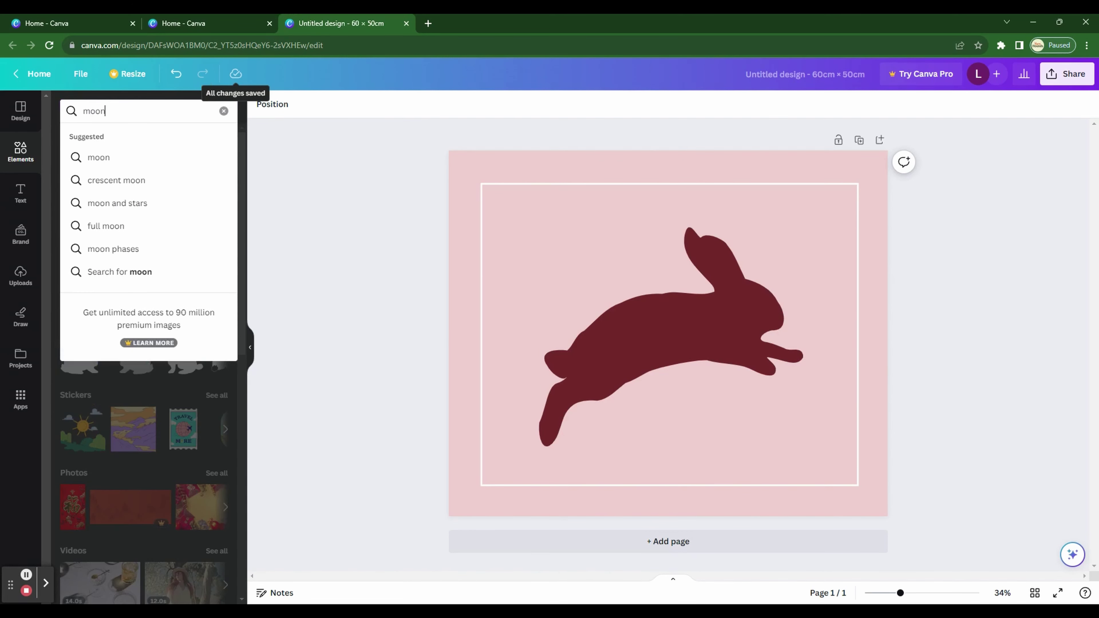
key("Return")
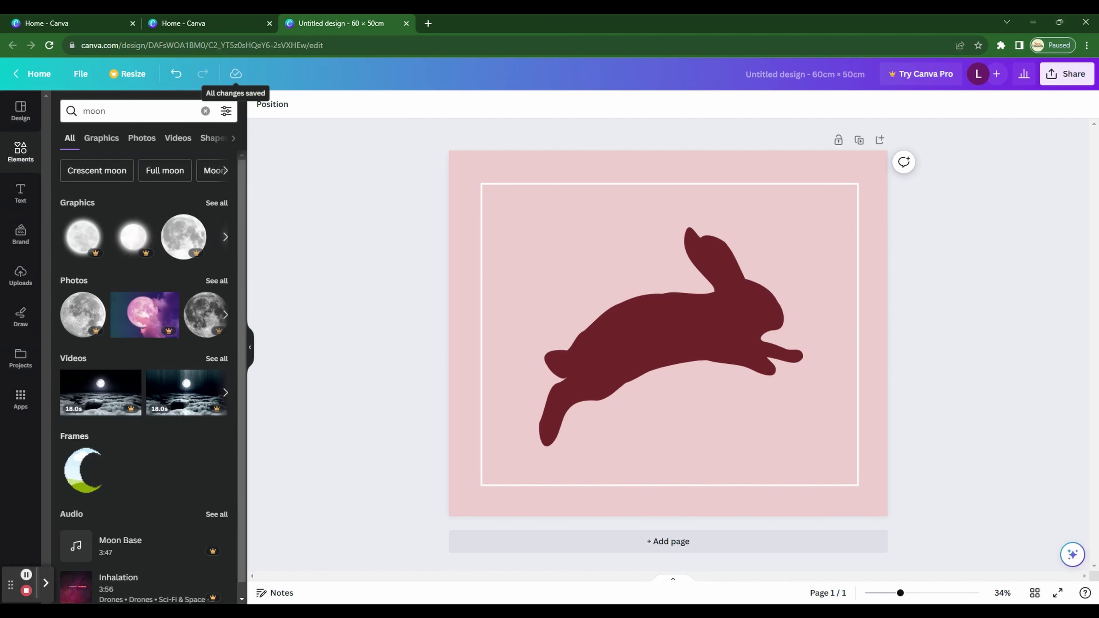
left_click(214, 203)
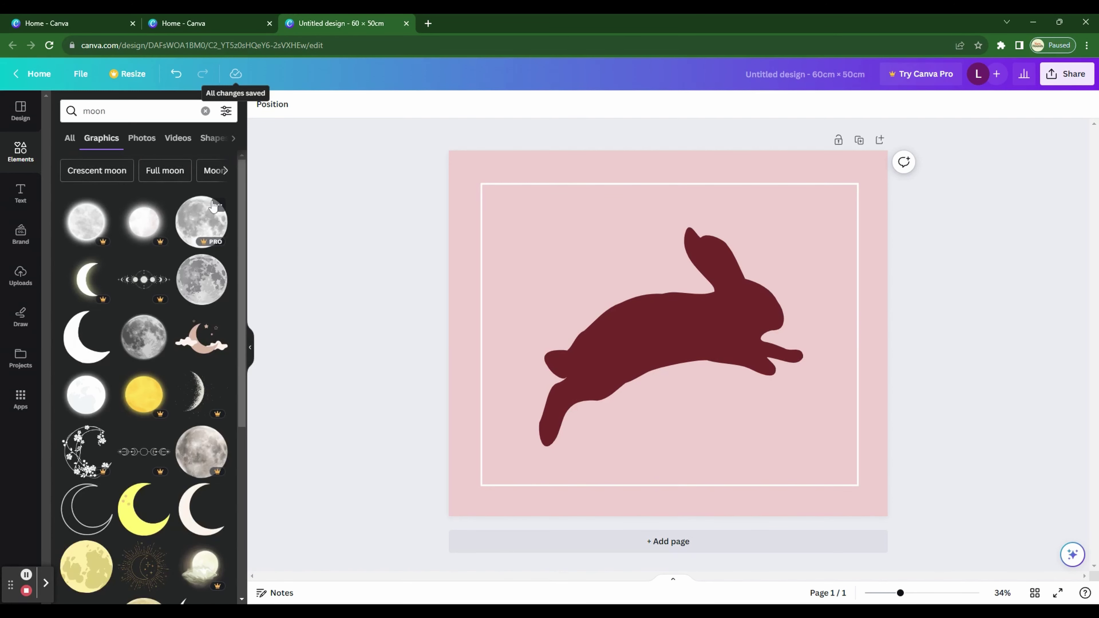
left_click(87, 347)
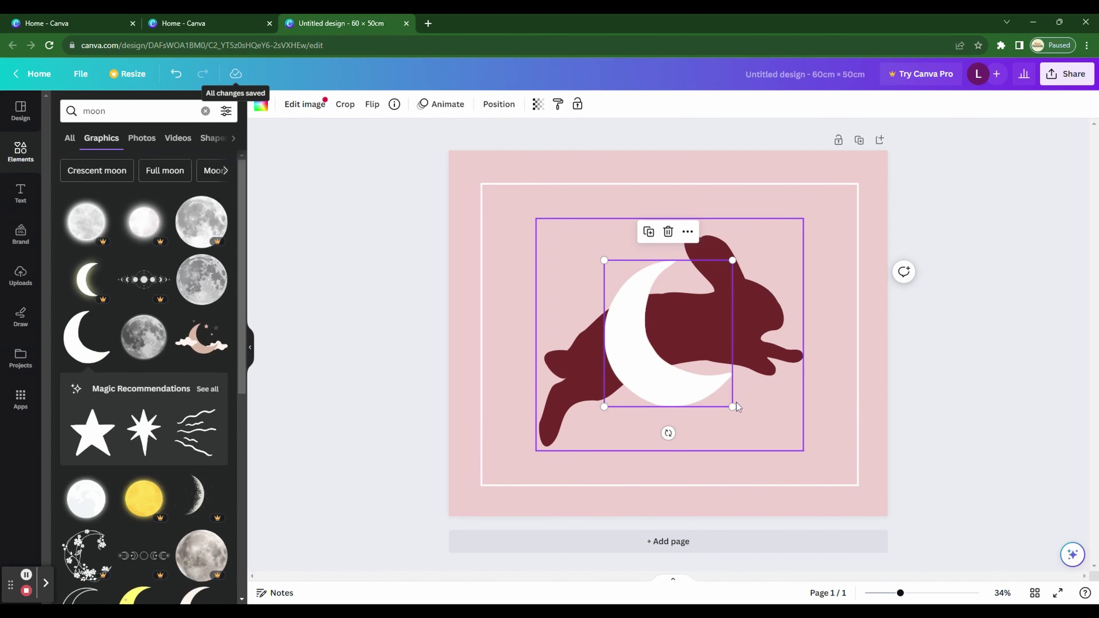
- Enlarge the crescent moon and centre it on the page
left_click_drag(732, 407, 812, 498)
left_click_drag(740, 475, 692, 412)
left_click_drag(775, 445, 809, 477)
left_click_drag(736, 454, 726, 443)
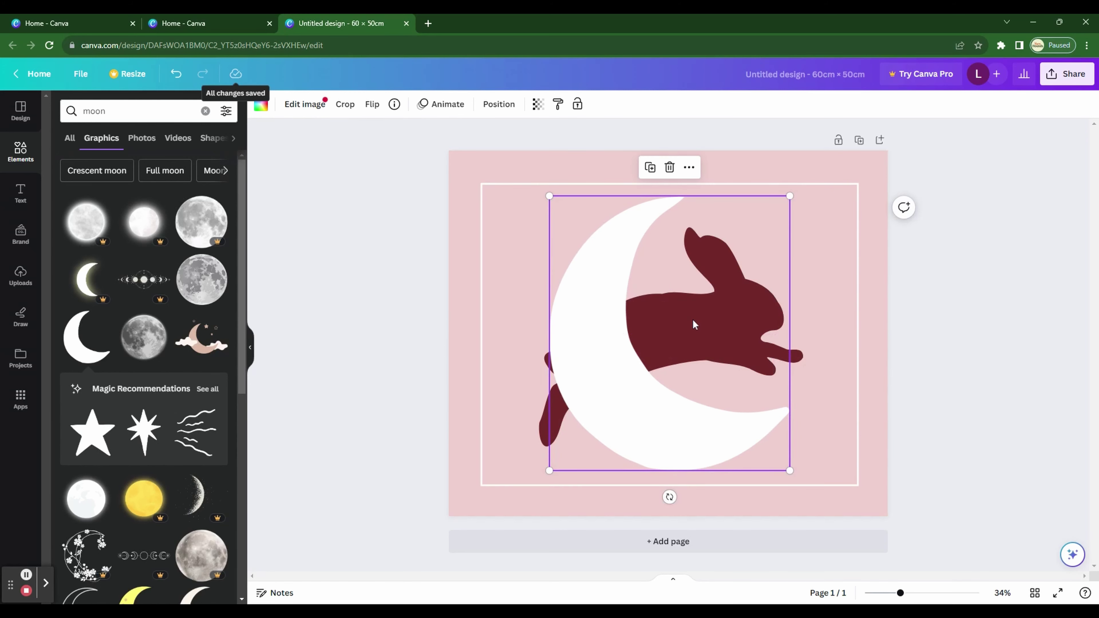
- Send the moon to the back so it sits behind the hare
right_click(609, 340)
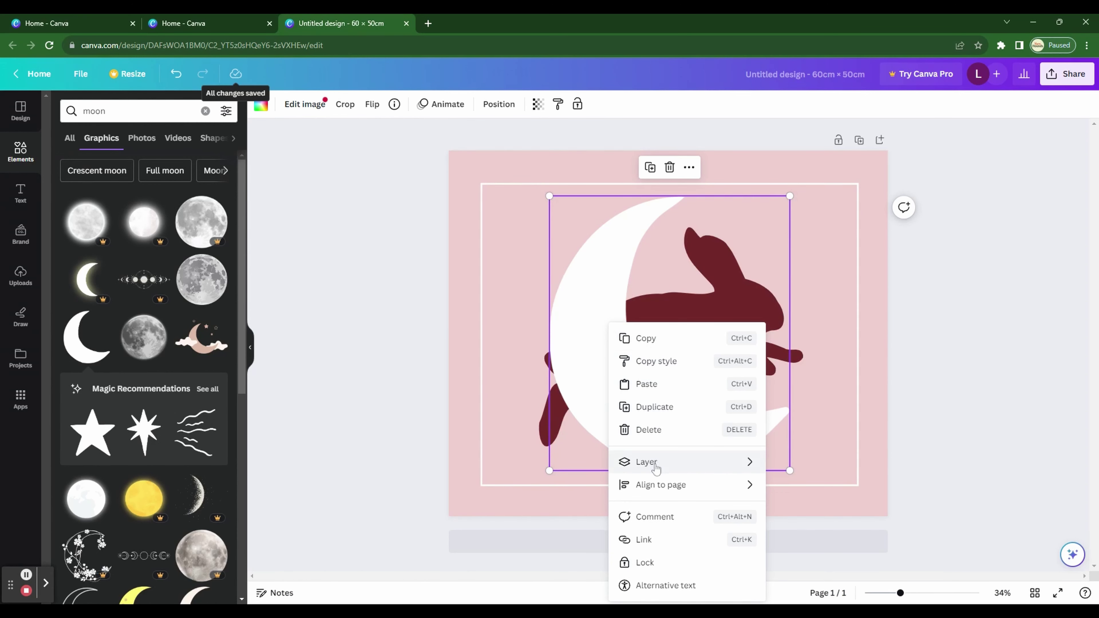
mouse_move(656, 468)
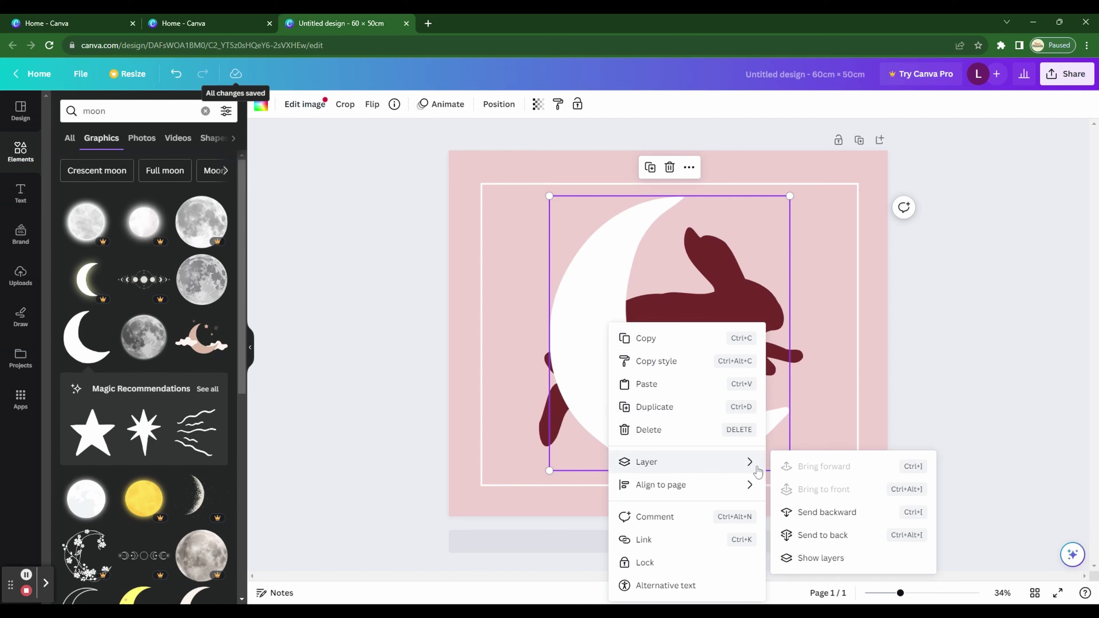
left_click(819, 536)
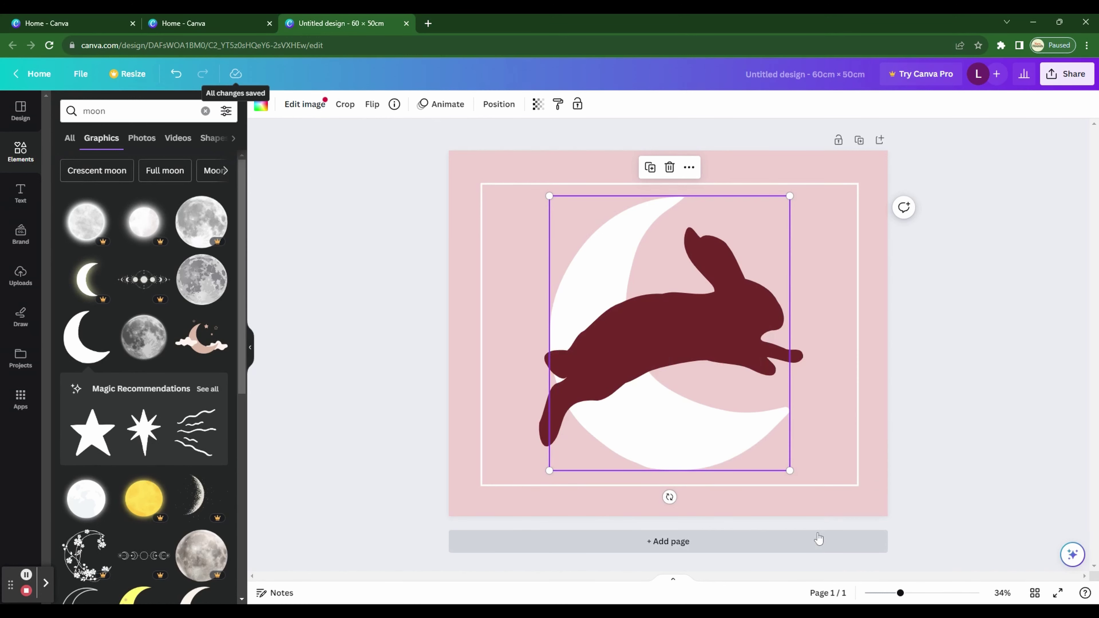
- Add a pale yellow flower from a 'flower' graphics search, shrunk to about 6.9 × 7 cm on the hare
left_click(1018, 388)
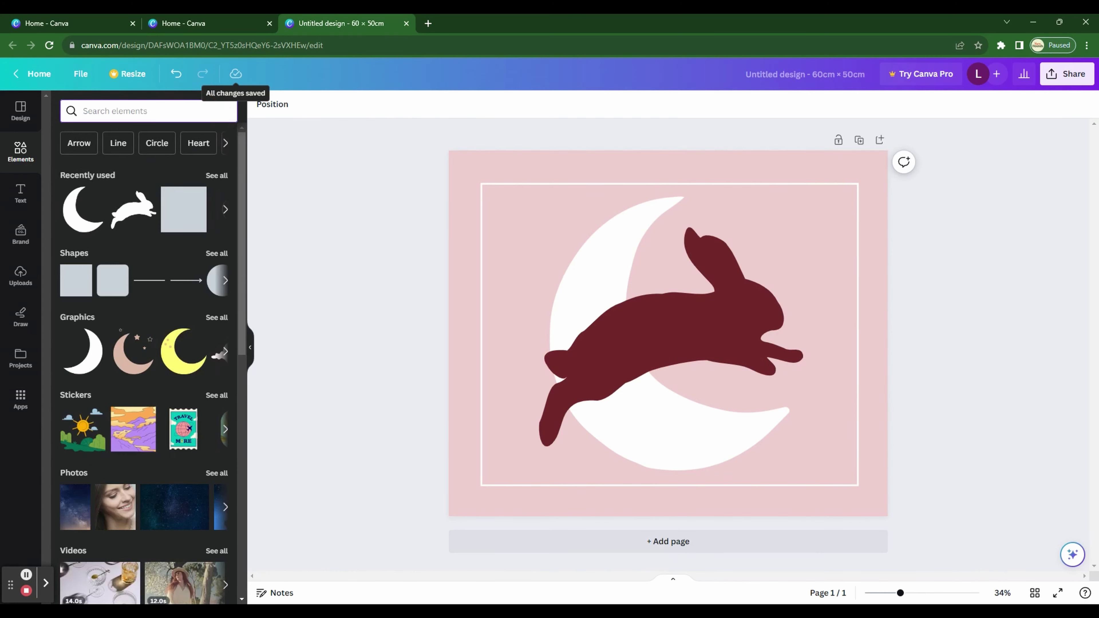
type("flower")
key("Return")
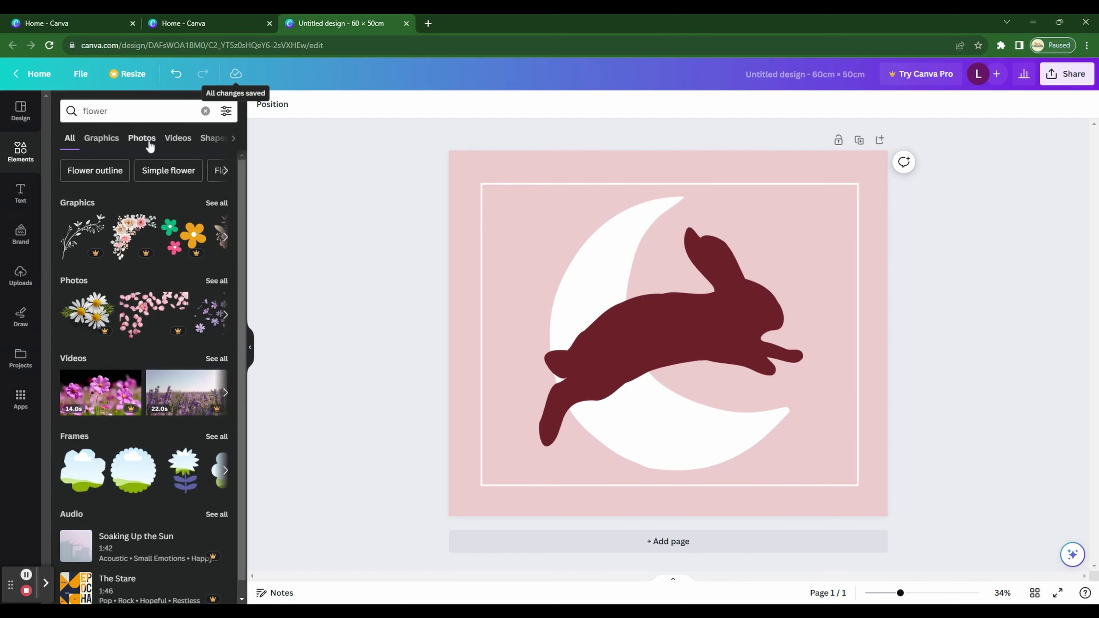
left_click(121, 147)
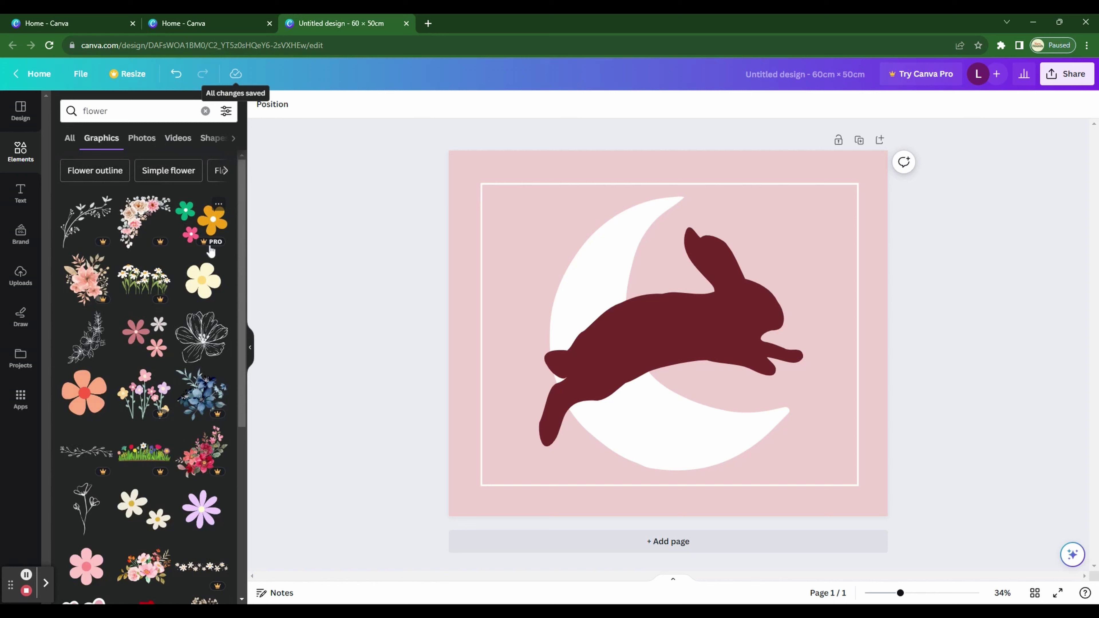
left_click(203, 281)
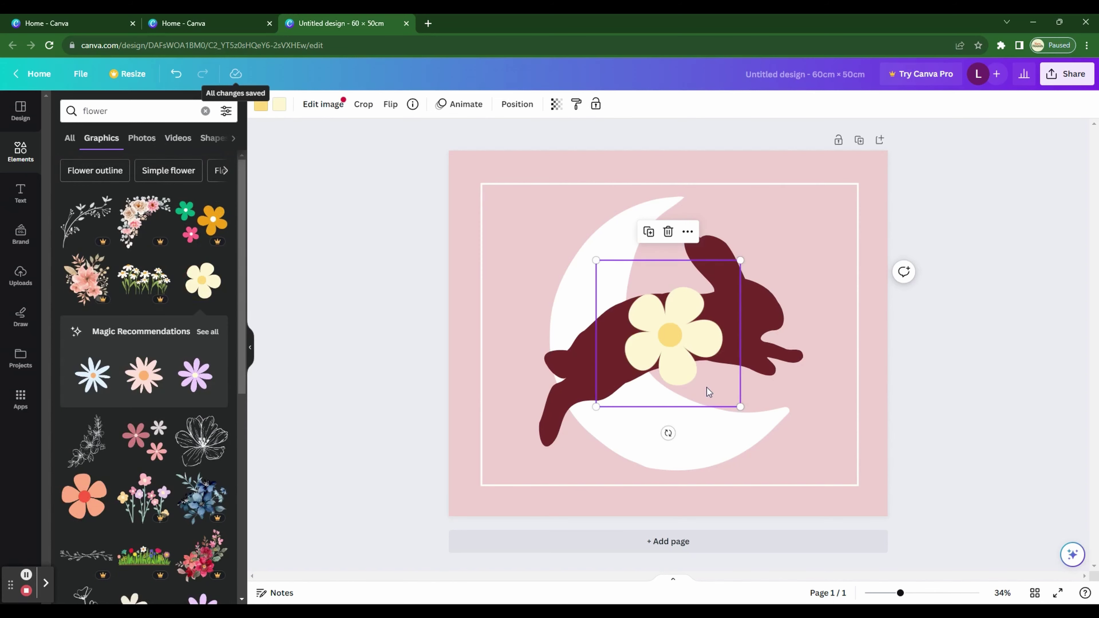
left_click_drag(741, 407, 673, 328)
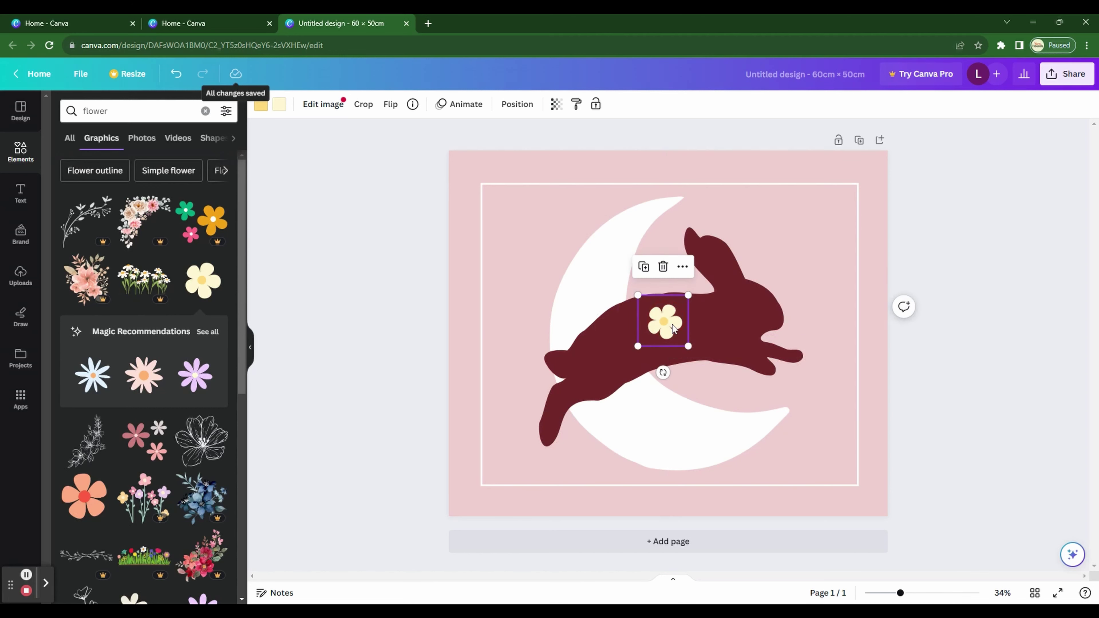
- Recolour the flower with a dark red centre and light pink petals
left_click(261, 105)
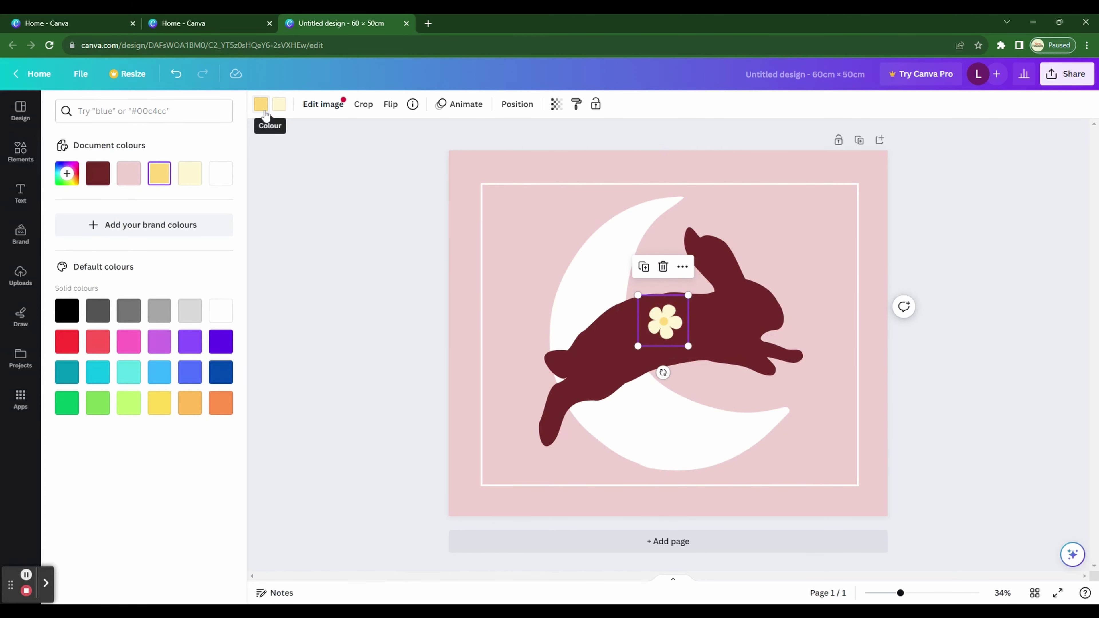
left_click(96, 179)
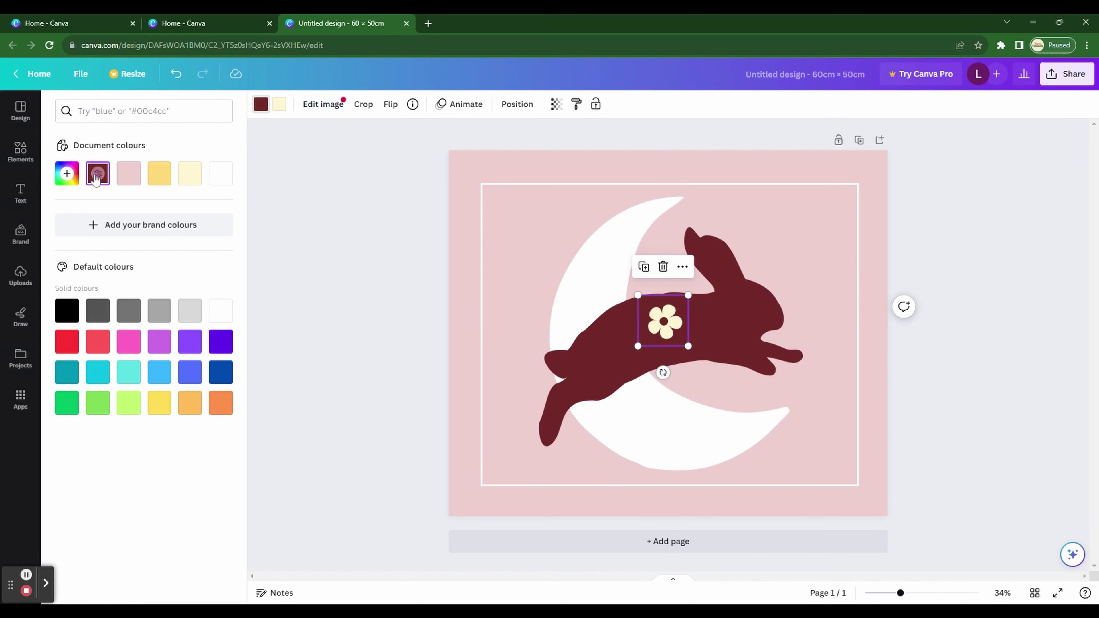
left_click(280, 105)
left_click(128, 173)
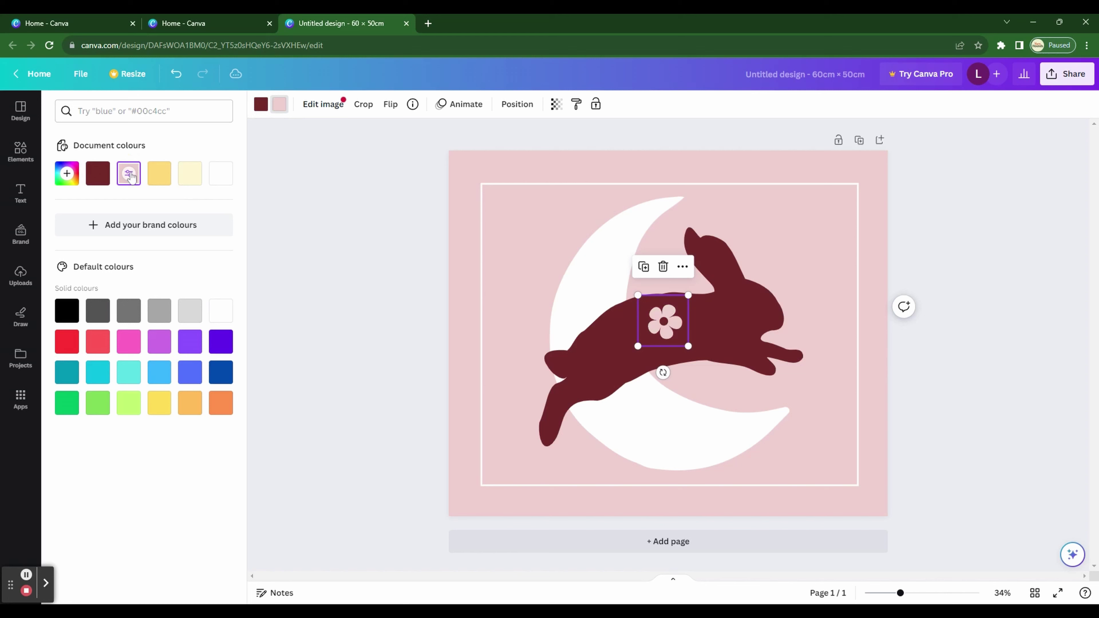
mouse_move(666, 323)
left_mouse_down()
mouse_move(683, 339)
mouse_move(660, 323)
left_mouse_up()
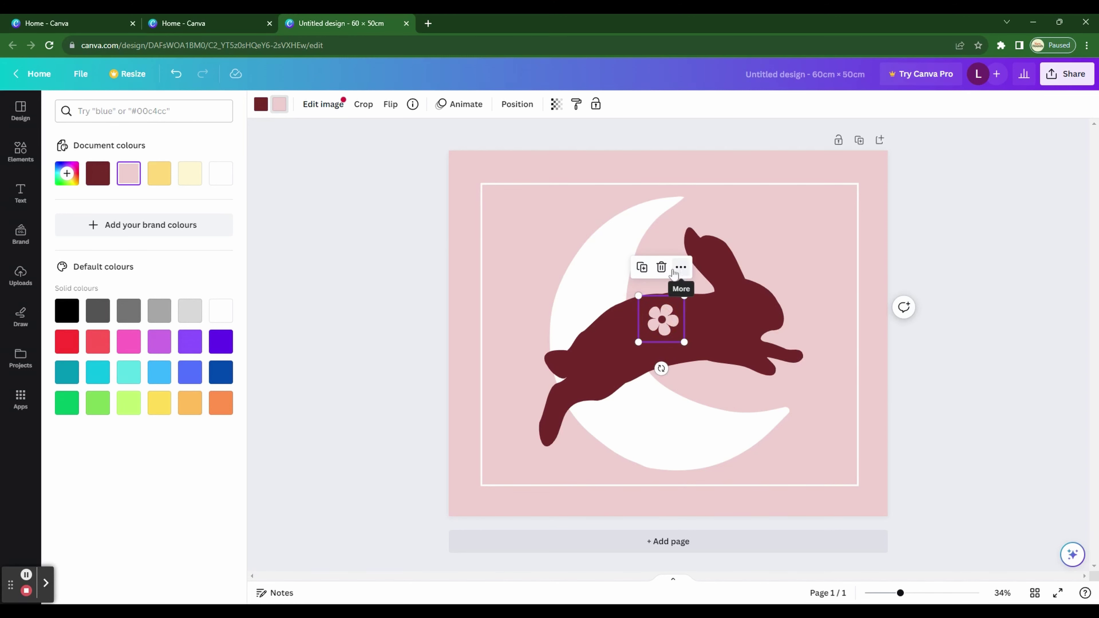
- Duplicate the flower twice, placing one copy beside it and a smaller one below
left_click(644, 271)
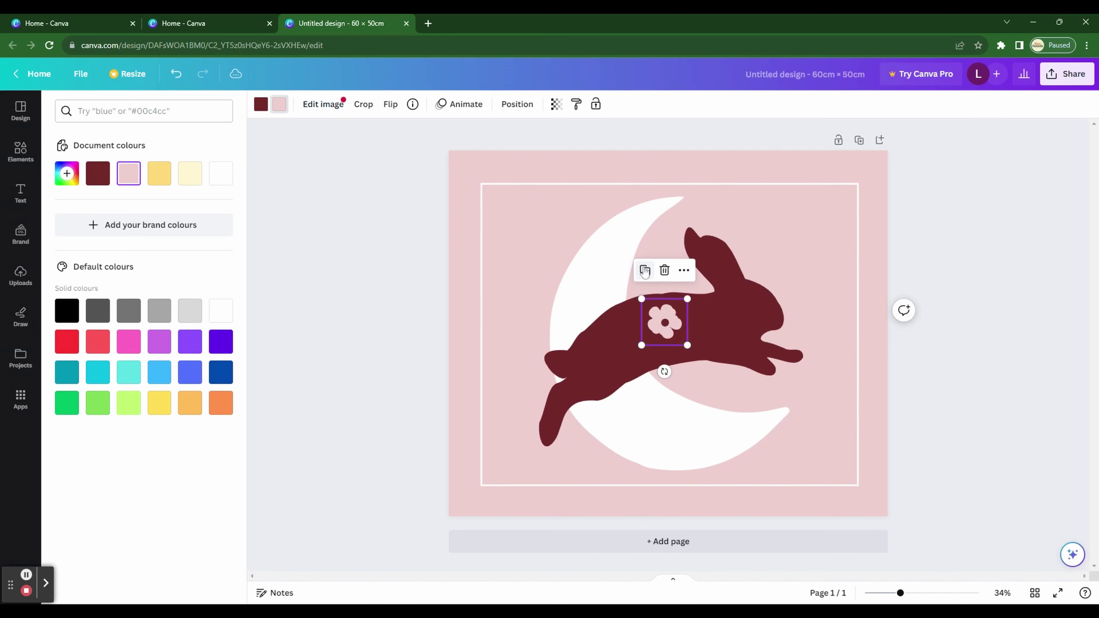
left_click_drag(670, 322, 708, 319)
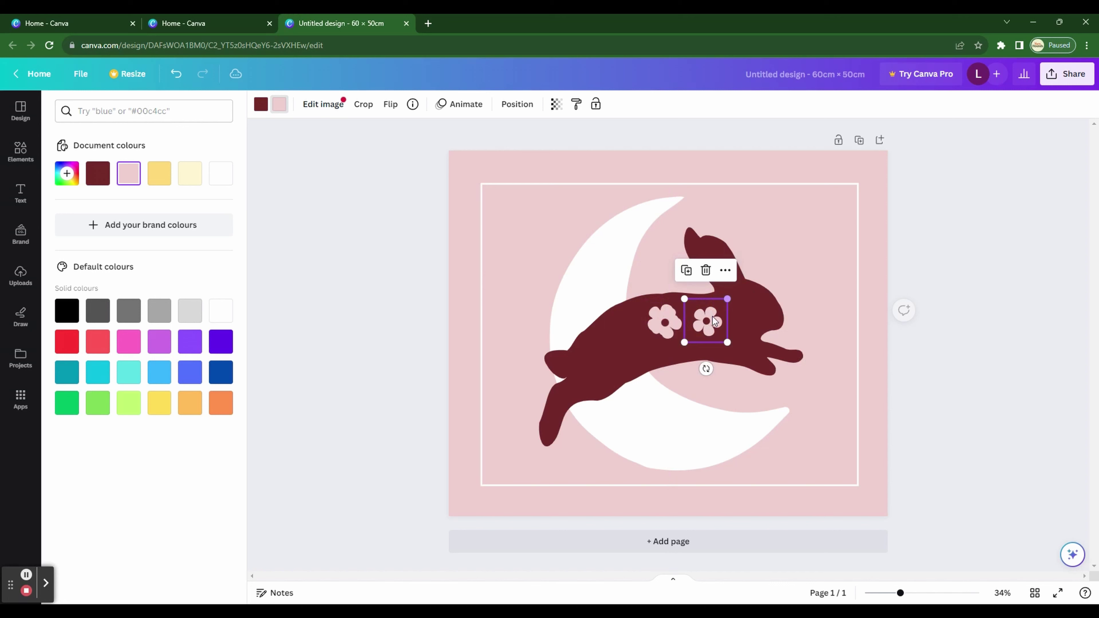
left_click(669, 325)
left_click_drag(670, 325, 688, 348)
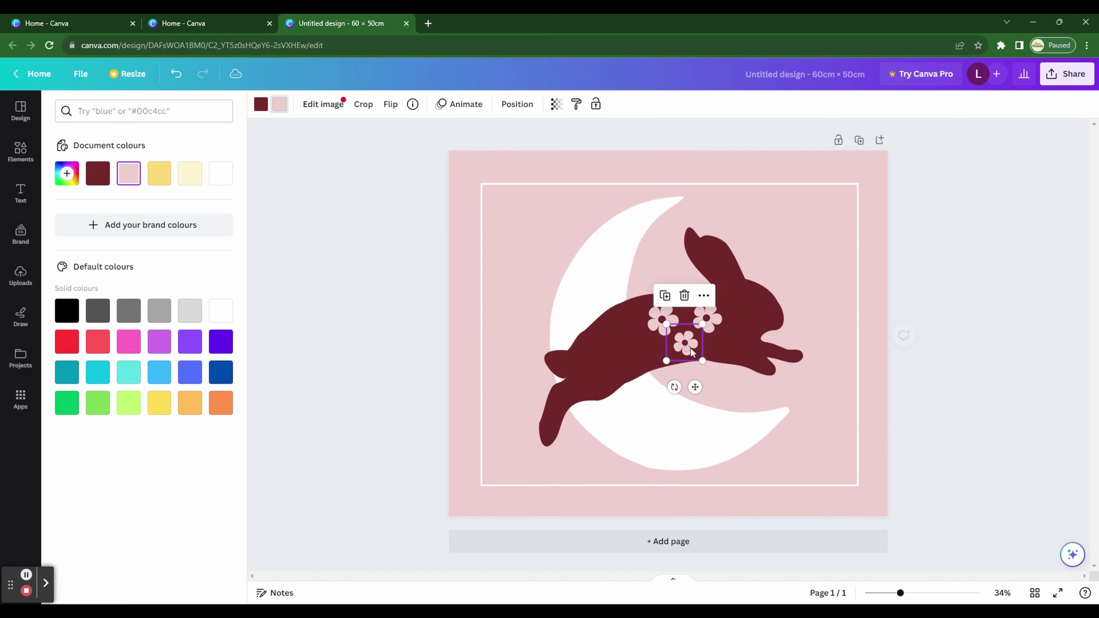
- Search Elements for 'leaves' and add a slim leafy branch graphic to the design
left_click(985, 376)
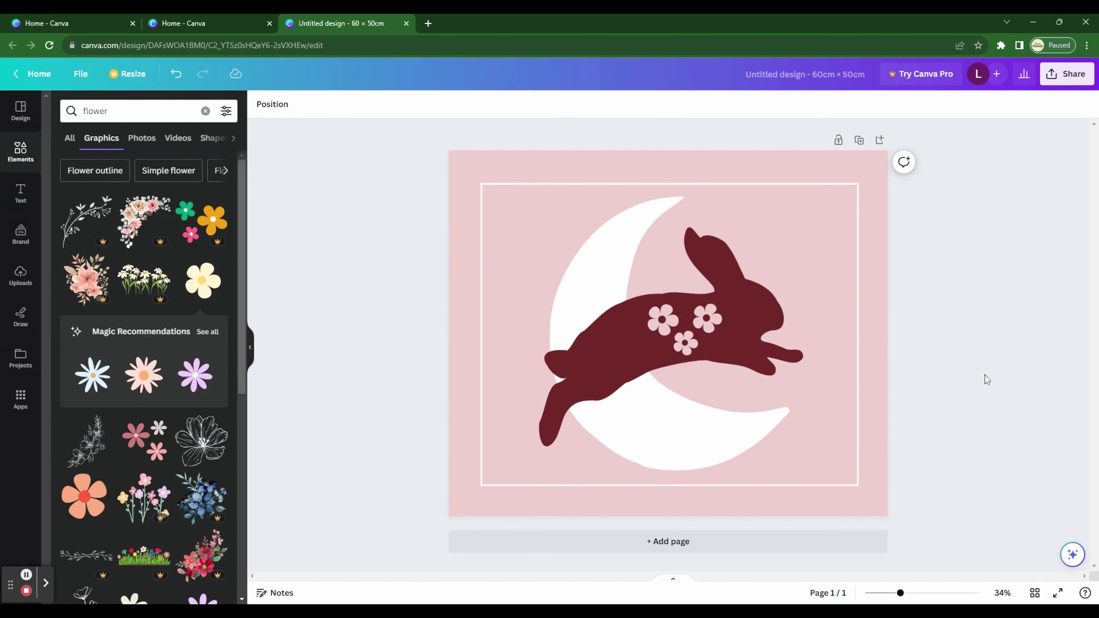
double_click(95, 111)
type("leaves")
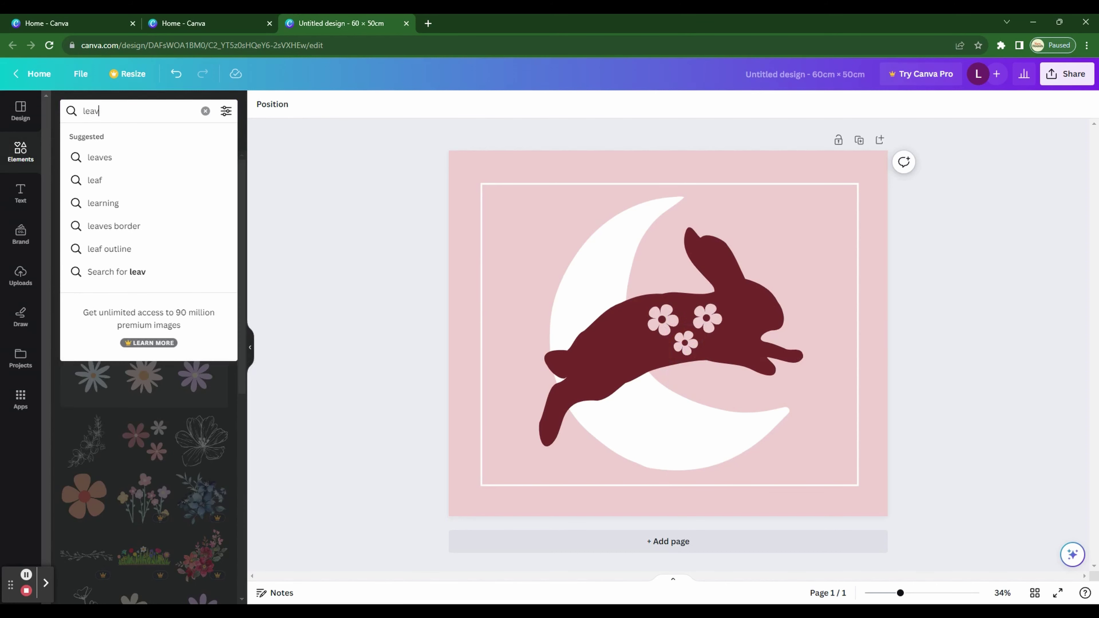
key("Return")
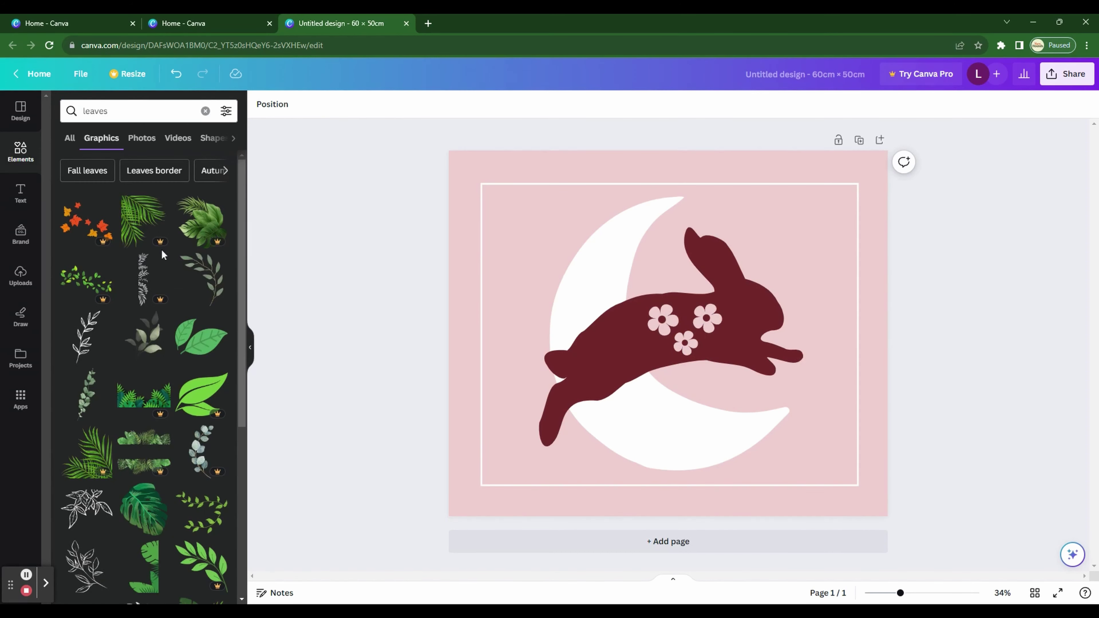
scroll(216, 417, "down", 8)
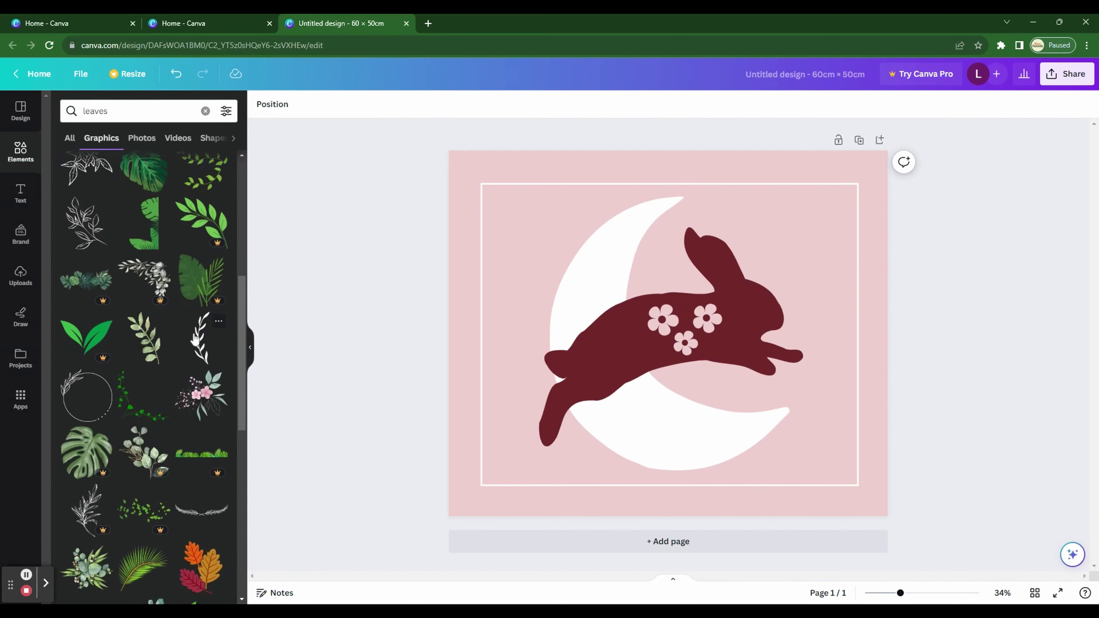
left_click(199, 340)
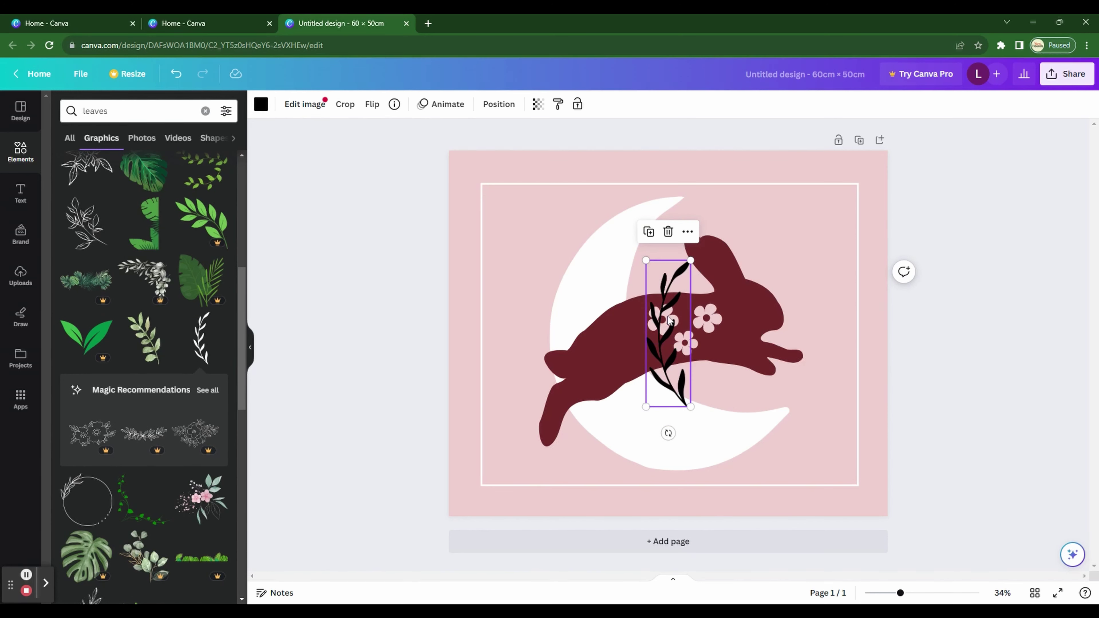
- Tilt the branch about 35°, shrink it, and place it on the hare's back beside the flowers
left_click(668, 434)
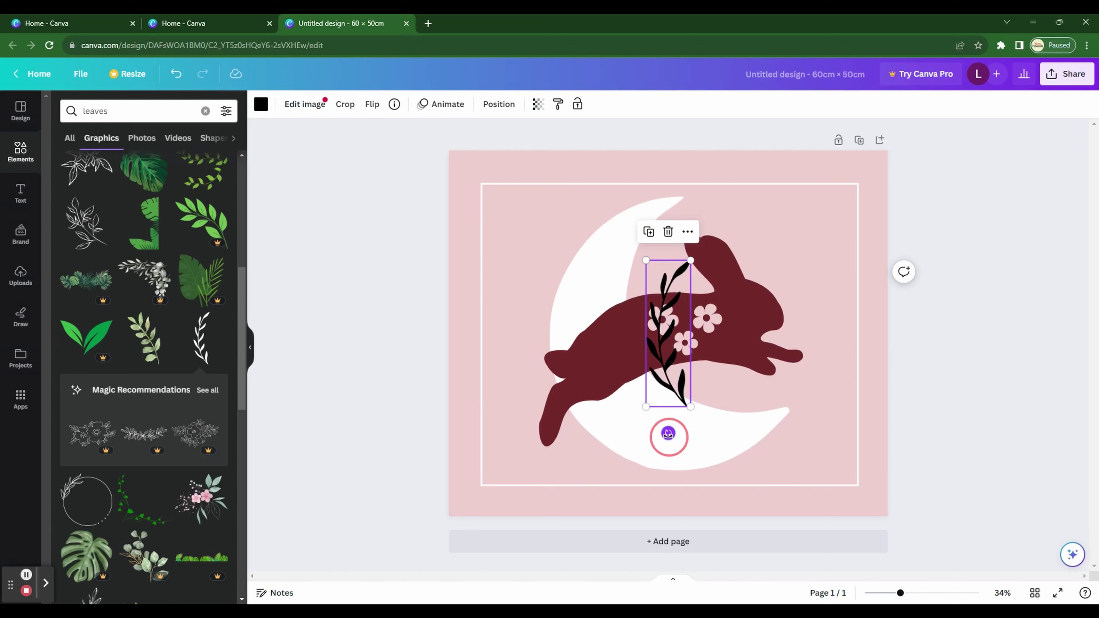
left_click_drag(668, 433, 550, 401)
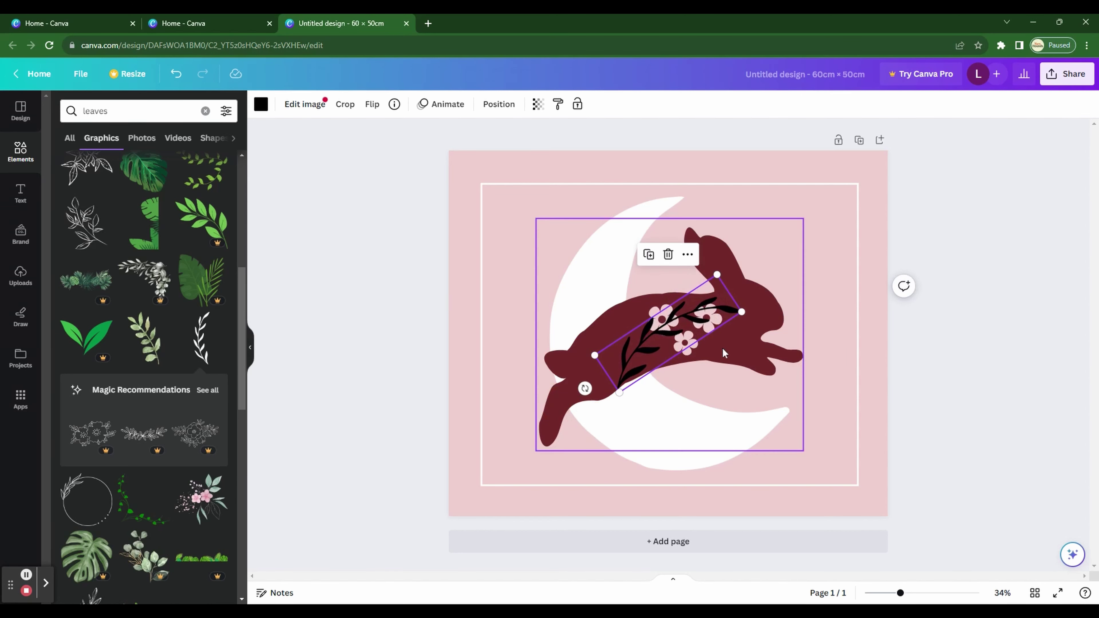
left_click_drag(747, 318, 610, 352)
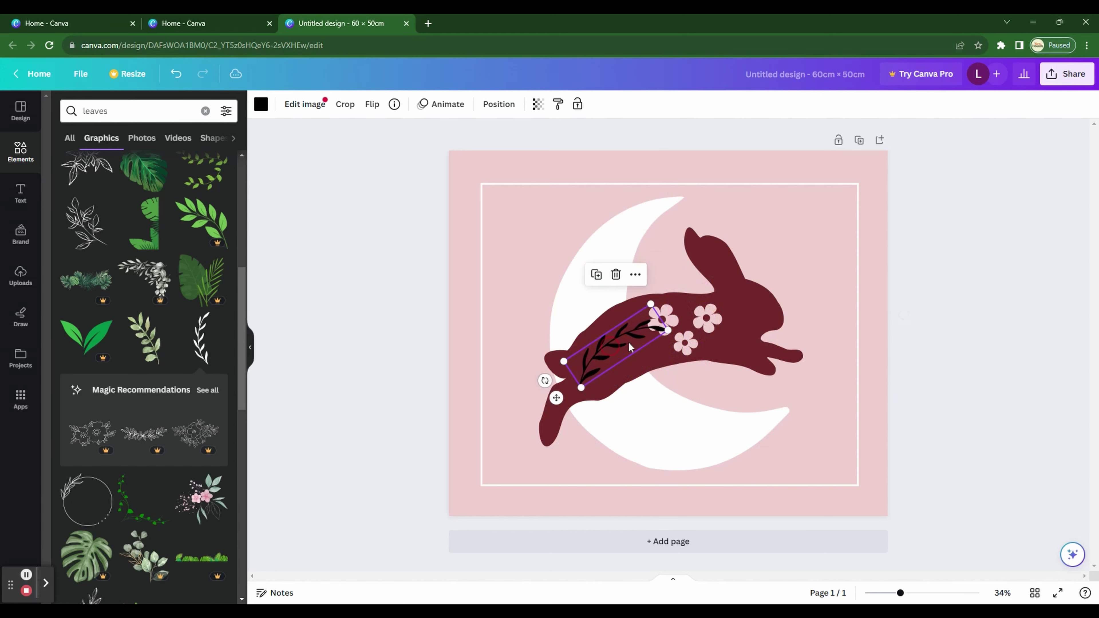
left_click_drag(669, 330, 645, 337)
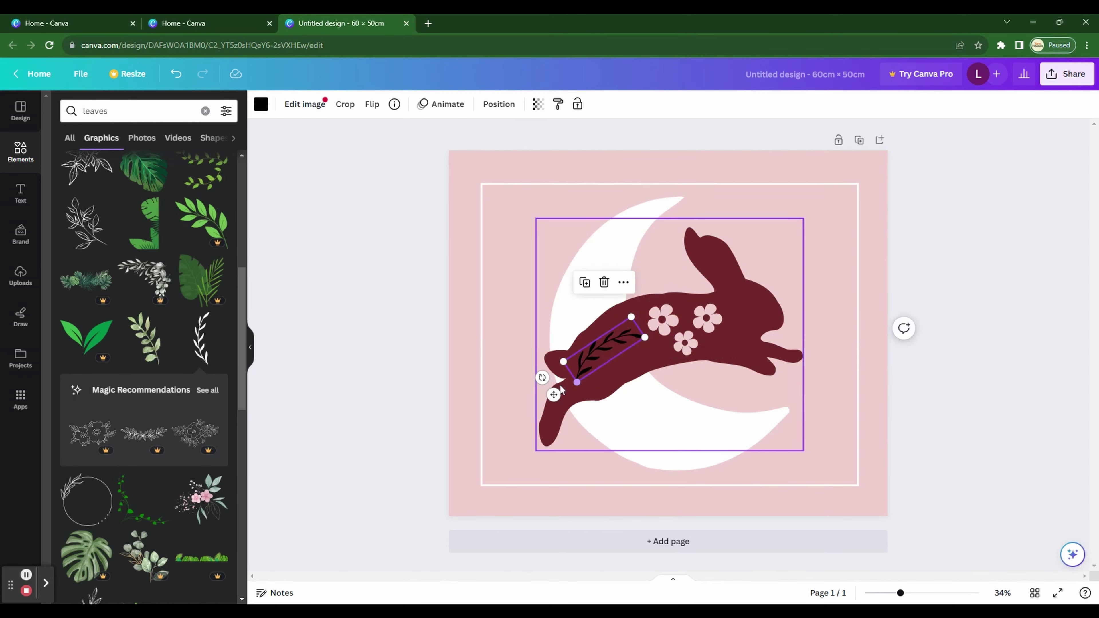
left_click_drag(542, 378, 549, 390)
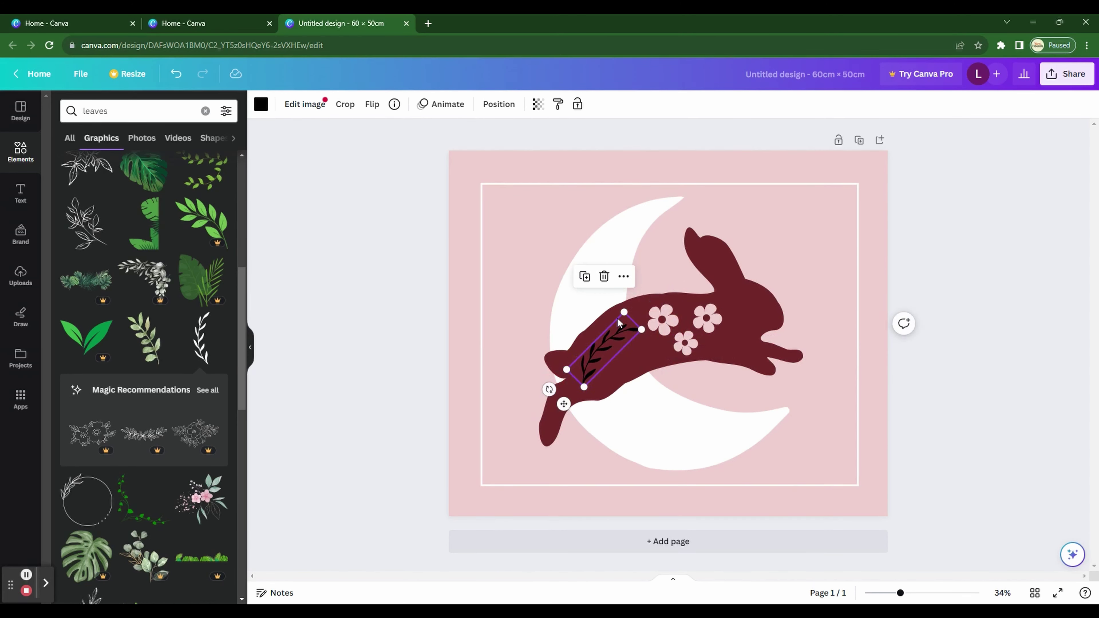
left_click_drag(602, 345, 603, 336)
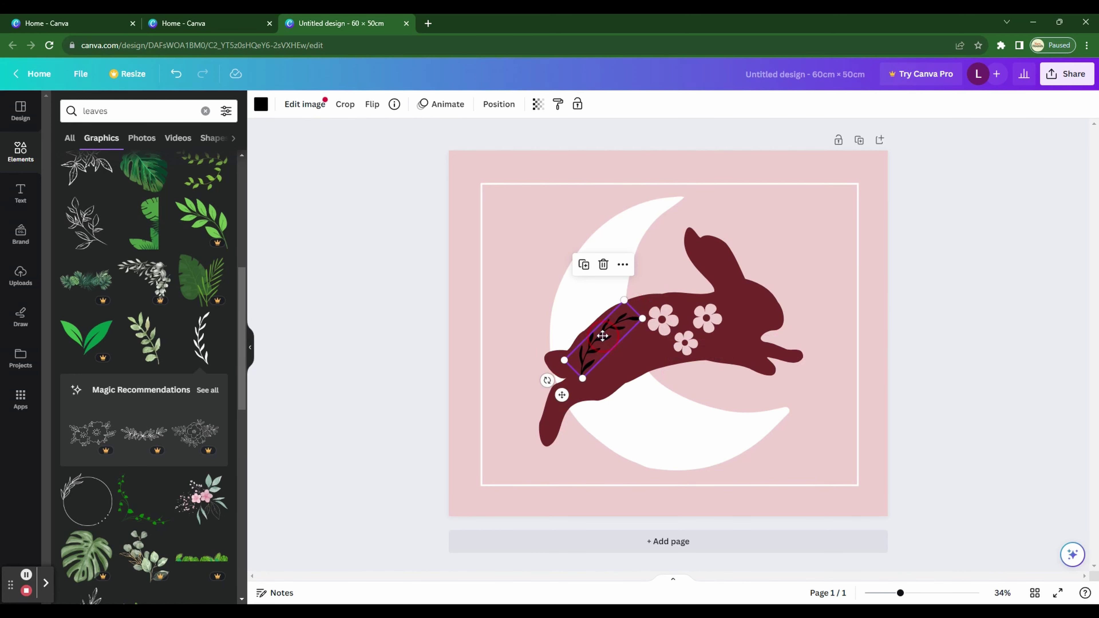
- Recolour the leafy sprig to the pale pink document colour used by the flowers
left_click(260, 103)
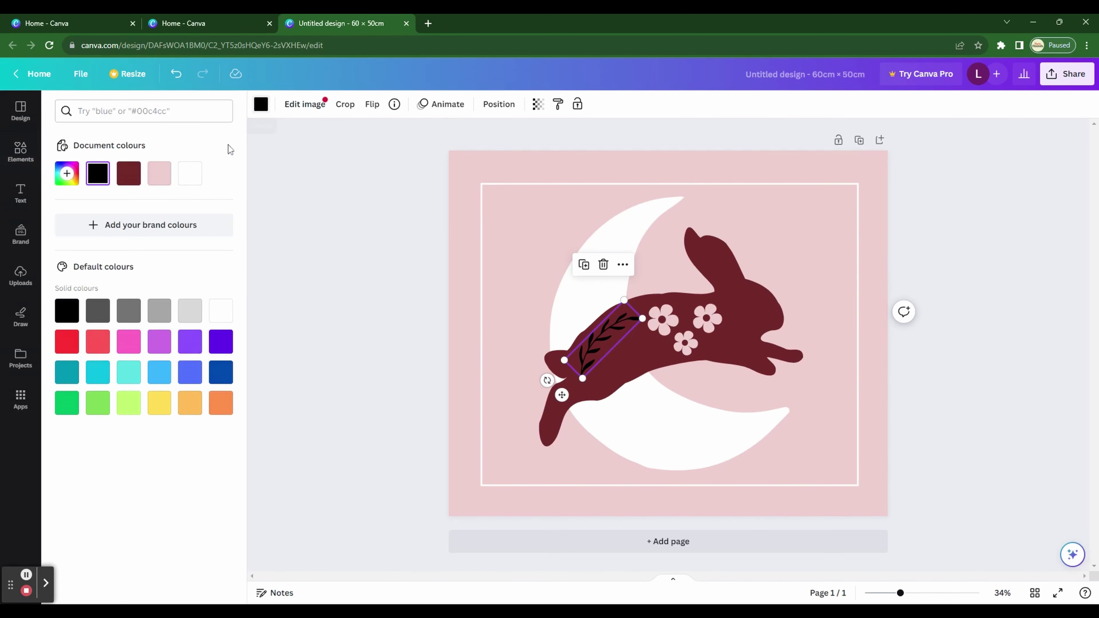
left_click(159, 183)
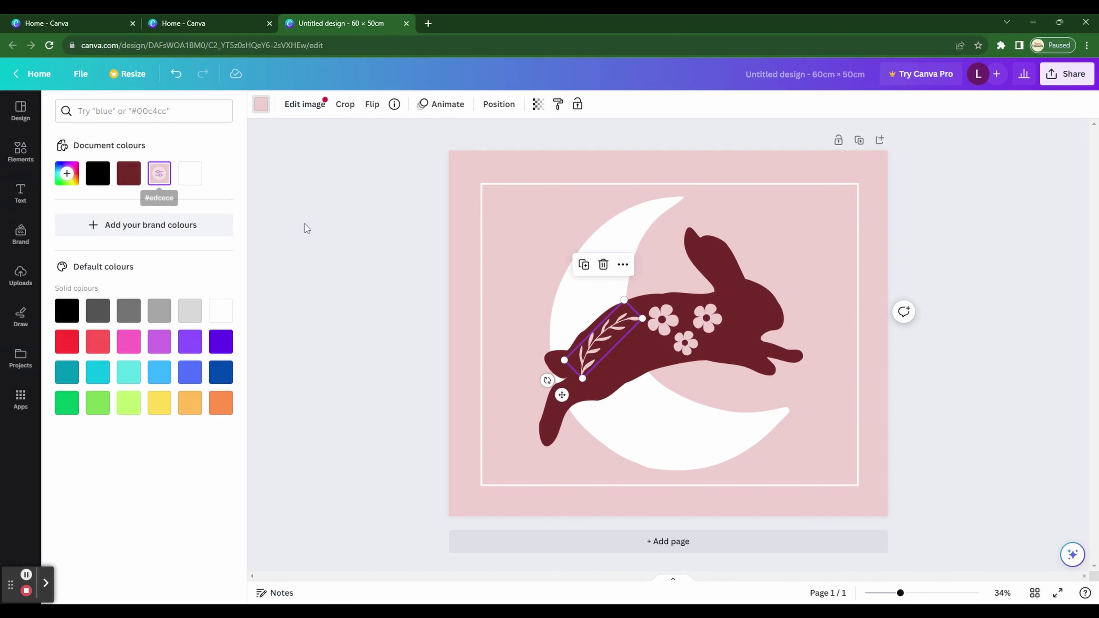
left_click(342, 219)
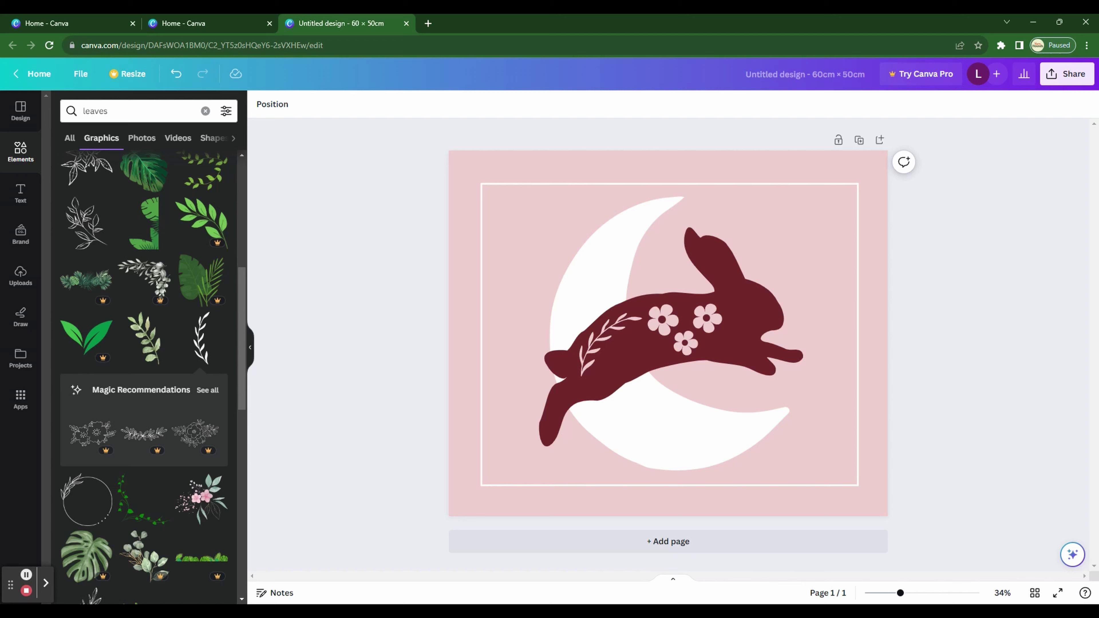
- Add a text box with the first name at size 107, placed bottom-left inside the frame
left_click(22, 195)
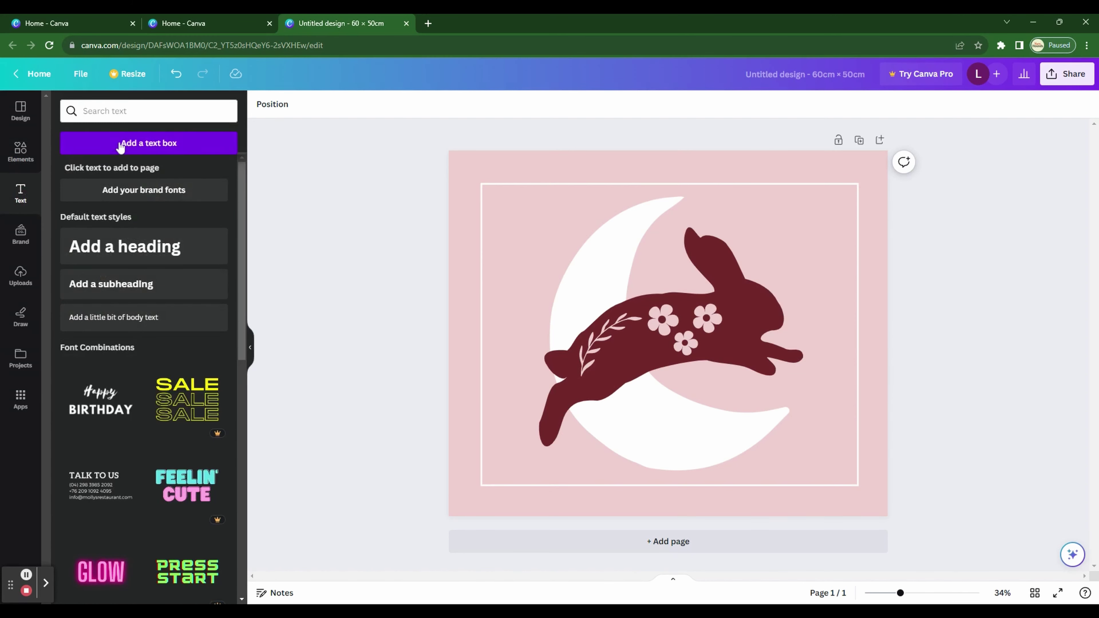
left_click(149, 145)
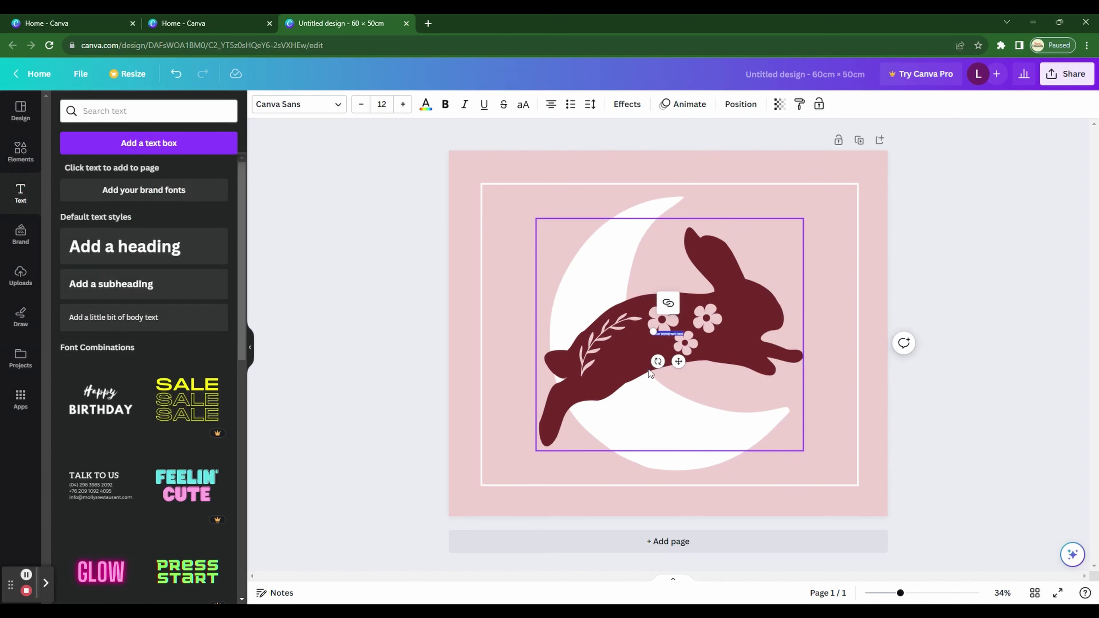
left_click(653, 331)
left_click_drag(653, 331, 490, 217)
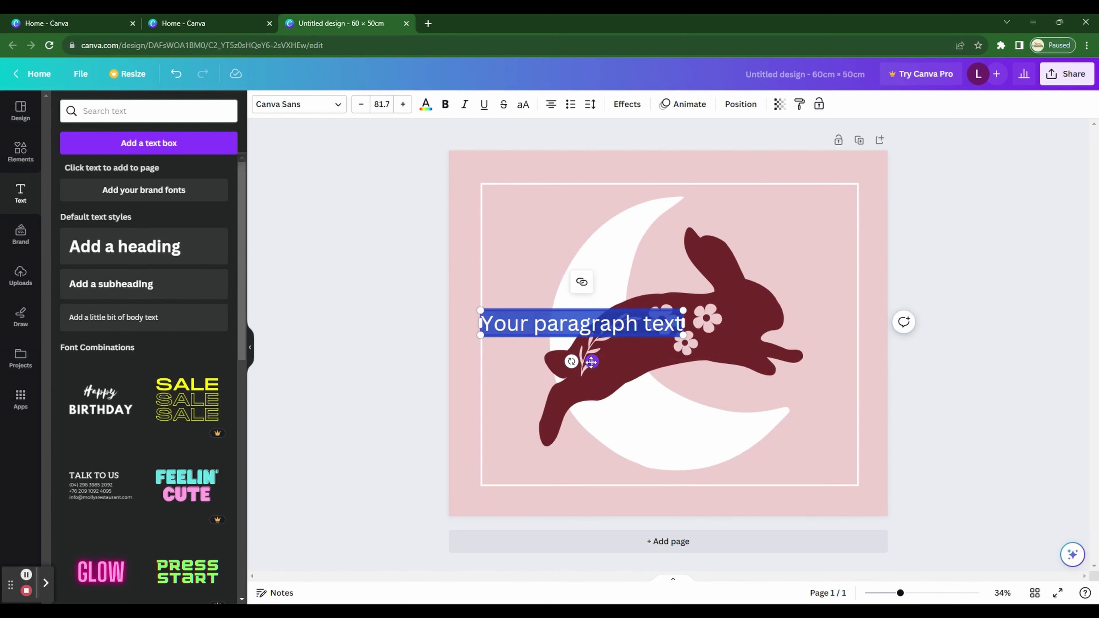
left_click_drag(592, 361, 614, 503)
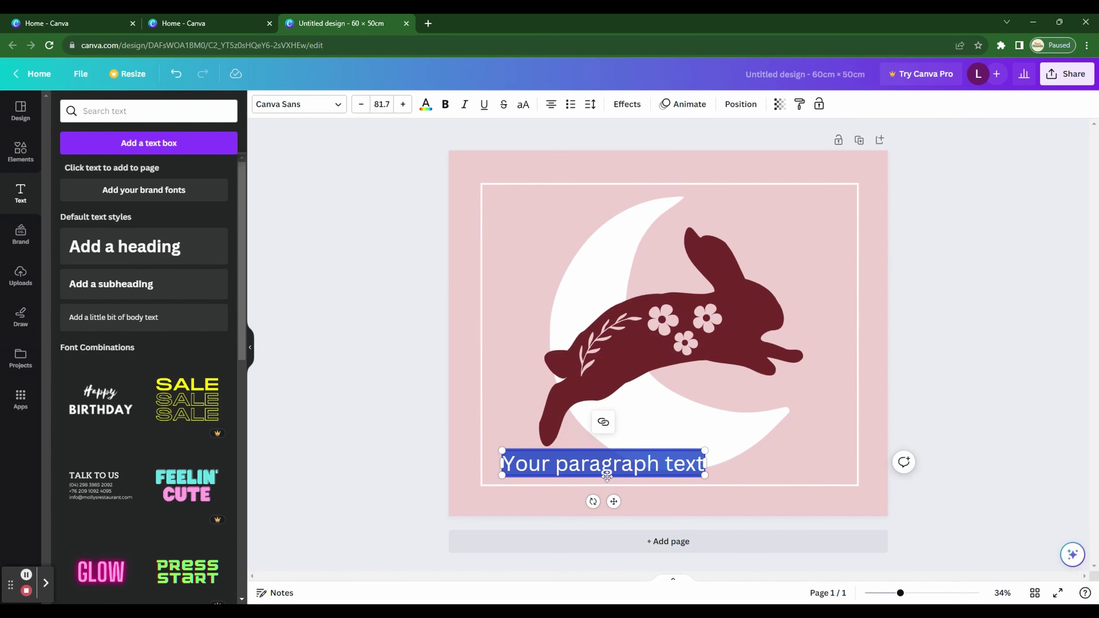
key("BackSpace")
type("Lauren")
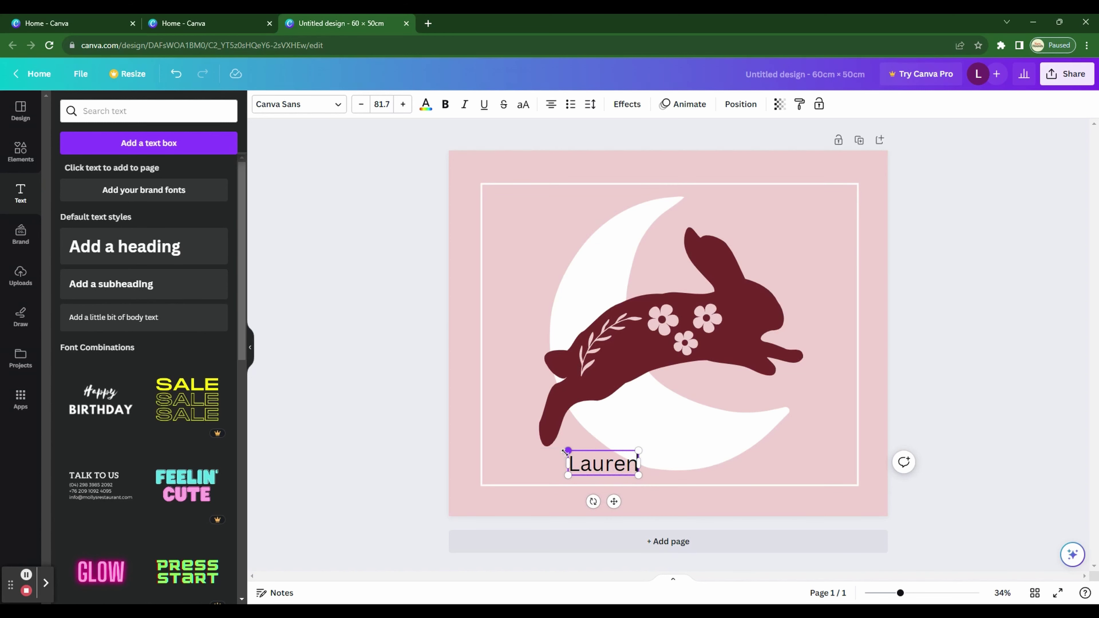
left_click_drag(569, 451, 546, 442)
left_click_drag(603, 502, 549, 510)
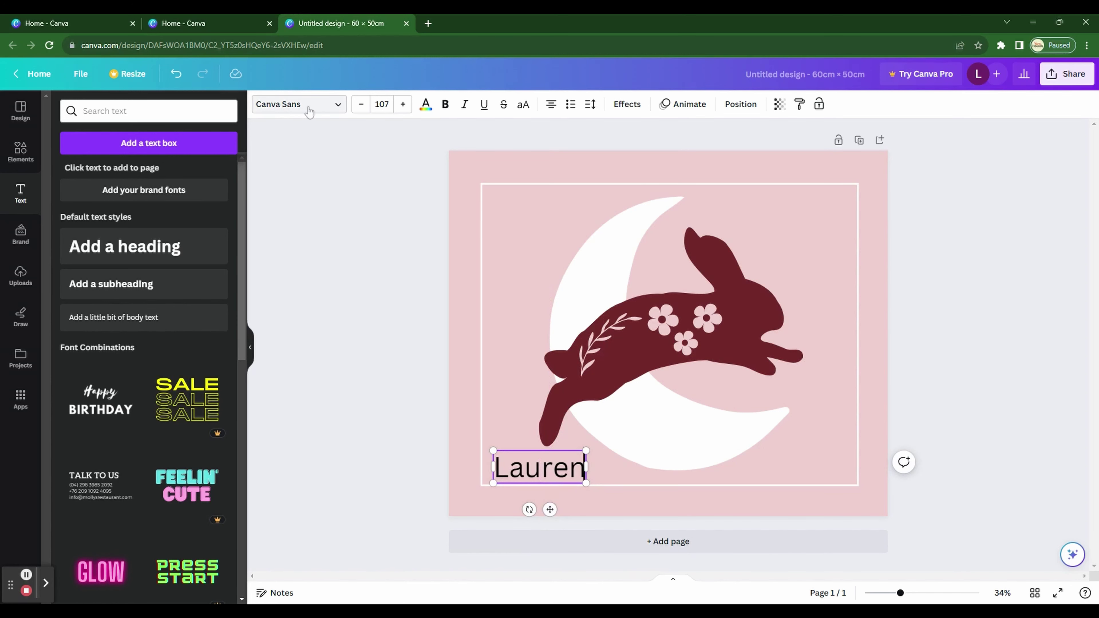
- Change the name text's font to the Virtual script font
left_click(309, 108)
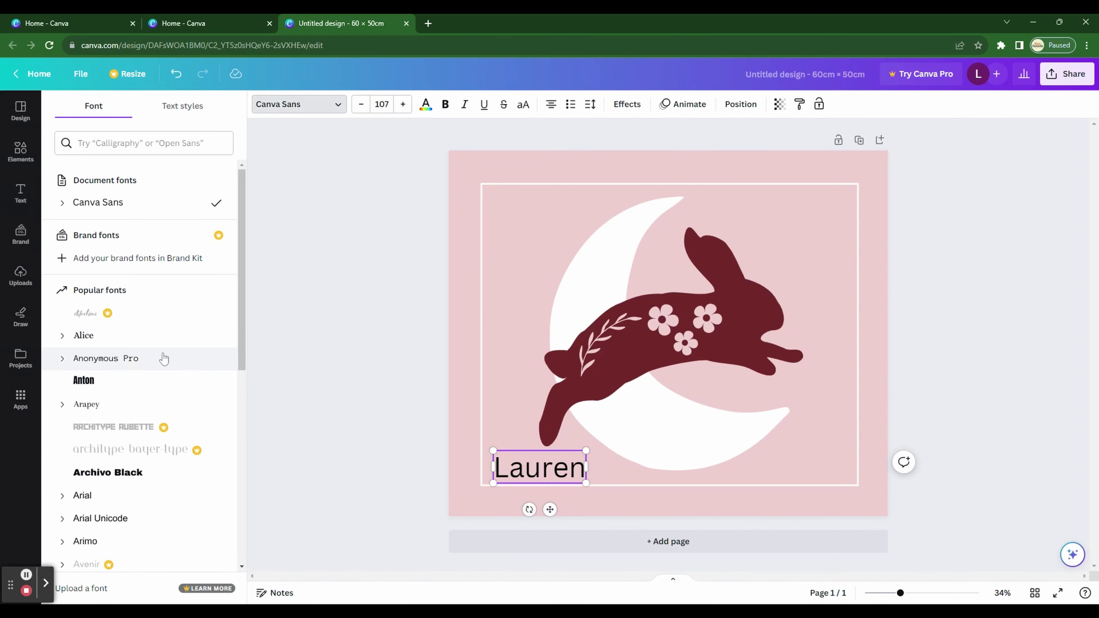
scroll(164, 358, "down", 15)
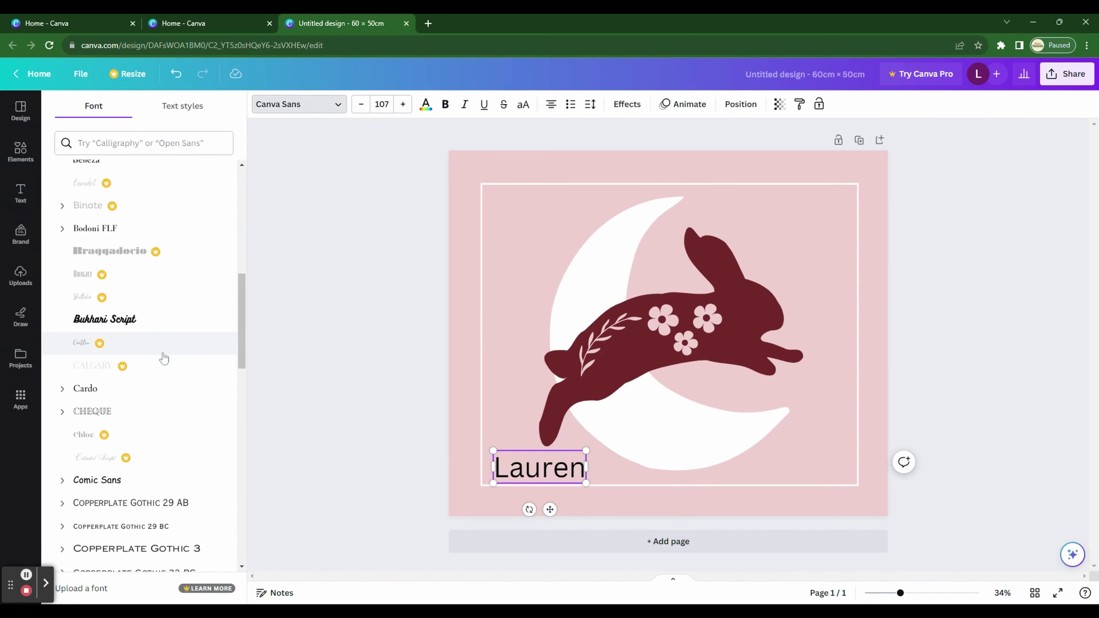
scroll(130, 303, "down", 1)
scroll(104, 260, "down", 10)
left_click(147, 292)
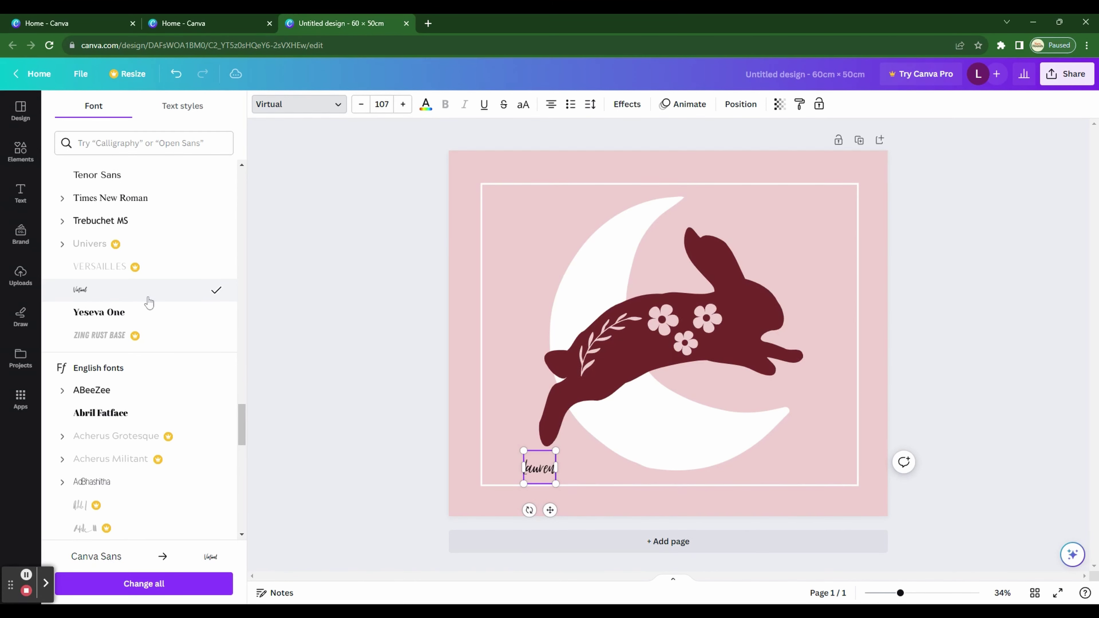
- Make the name dark red, enlarge it to size 227, and nudge it lower in the frame
left_click(426, 105)
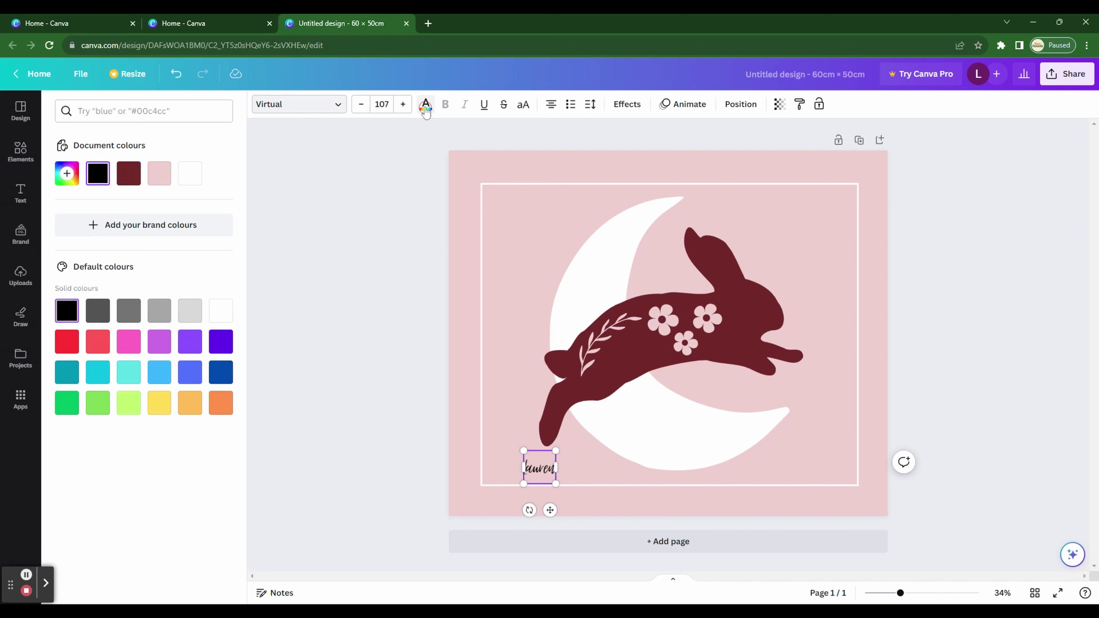
left_click(129, 173)
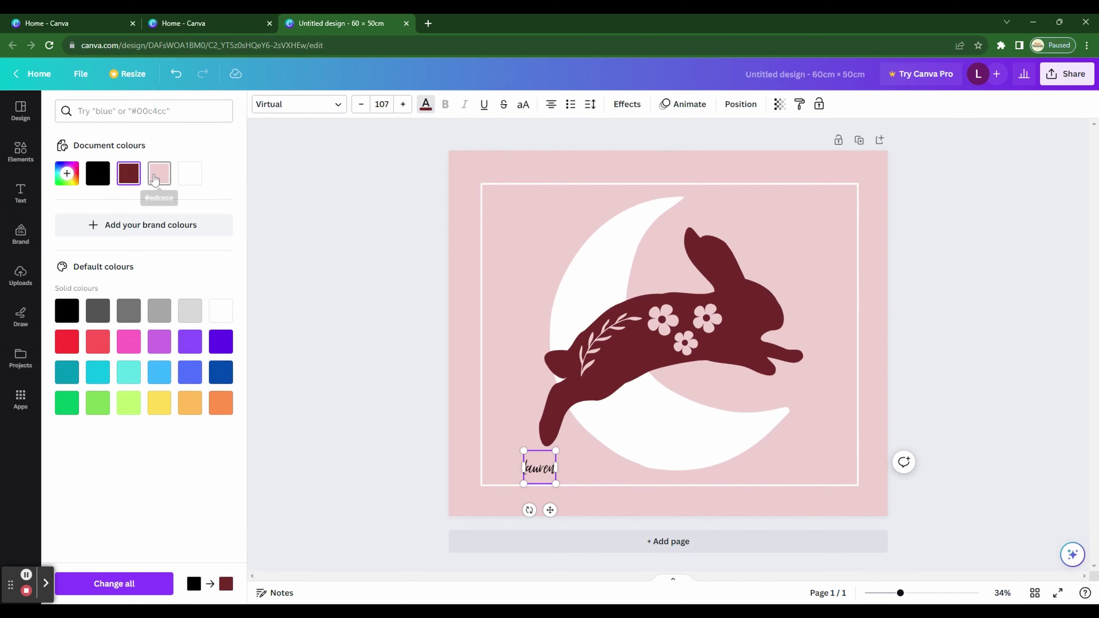
left_click_drag(524, 451, 489, 413)
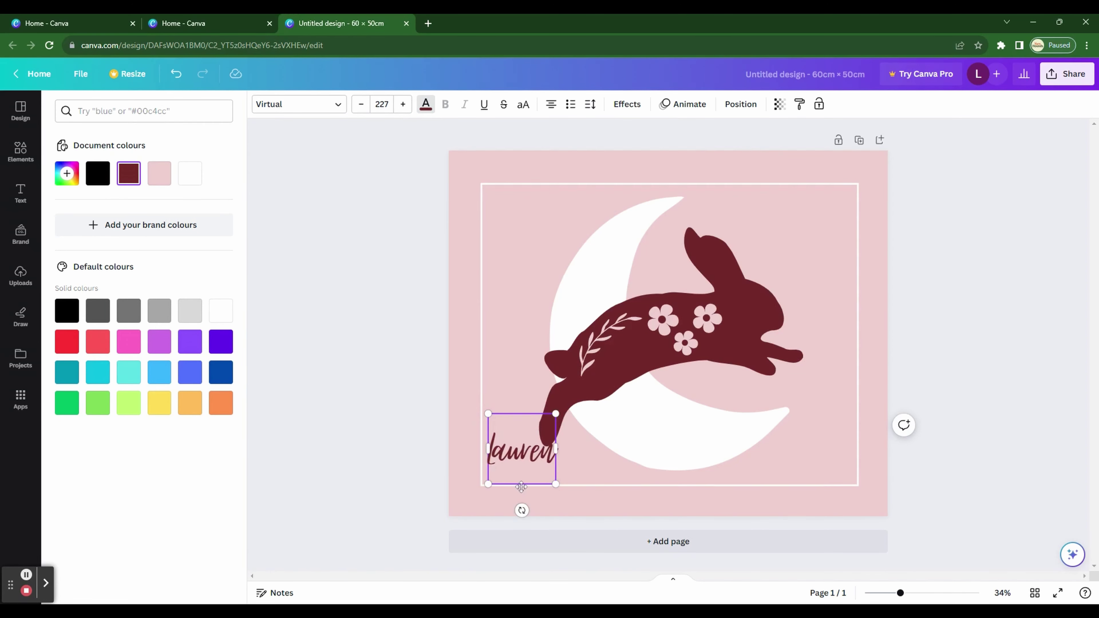
left_click(413, 437)
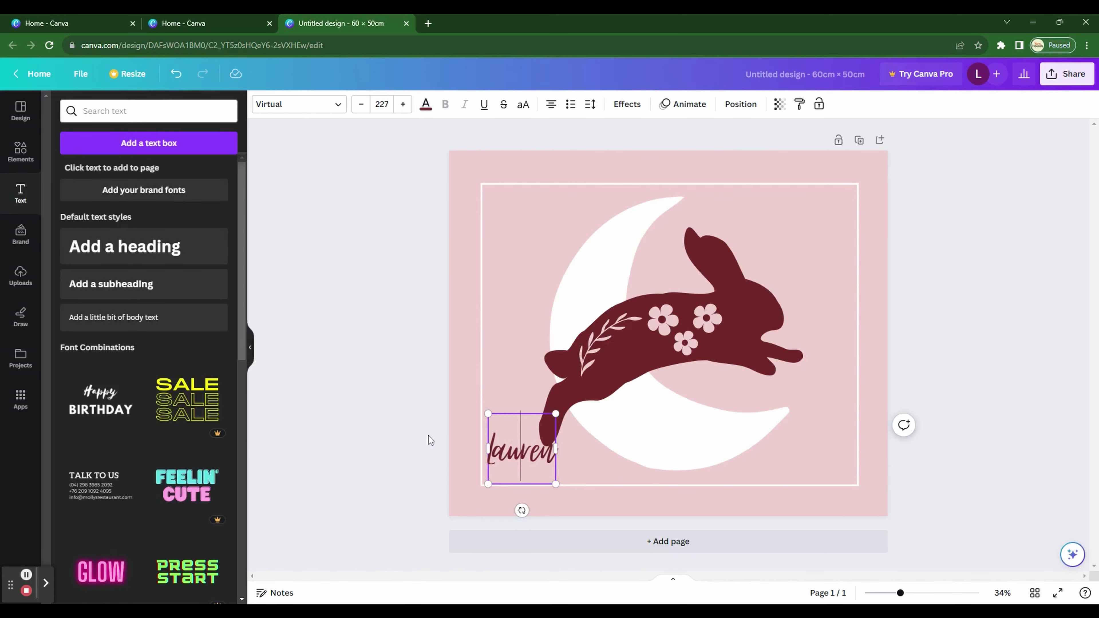
left_click_drag(511, 451, 514, 463)
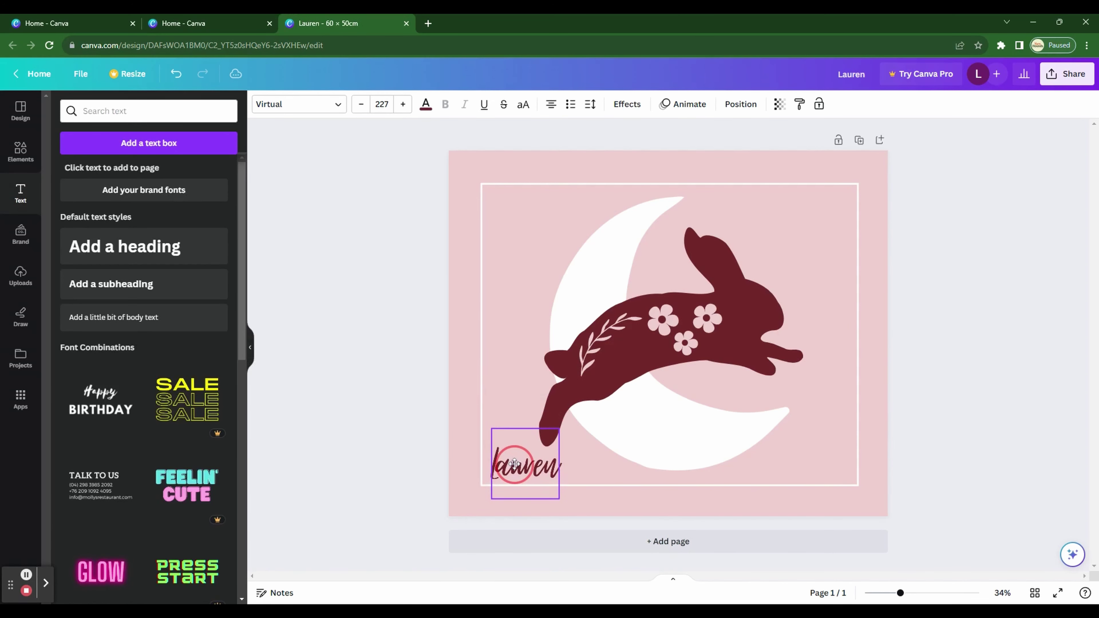
- Download the finished design as a PNG file from the Share menu
left_click(394, 442)
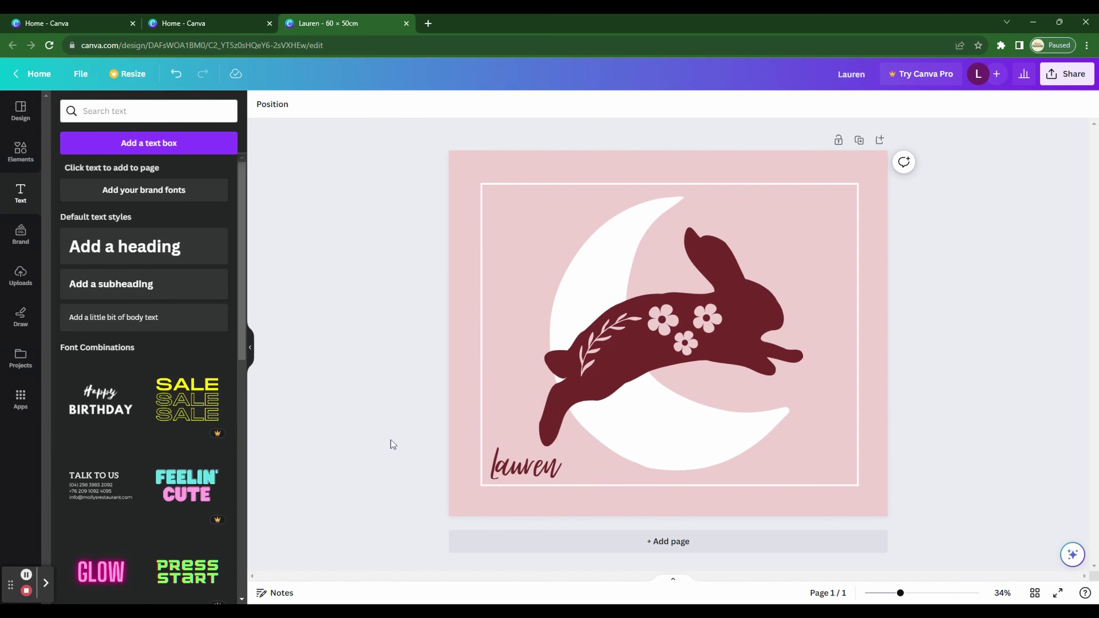
left_click(1068, 75)
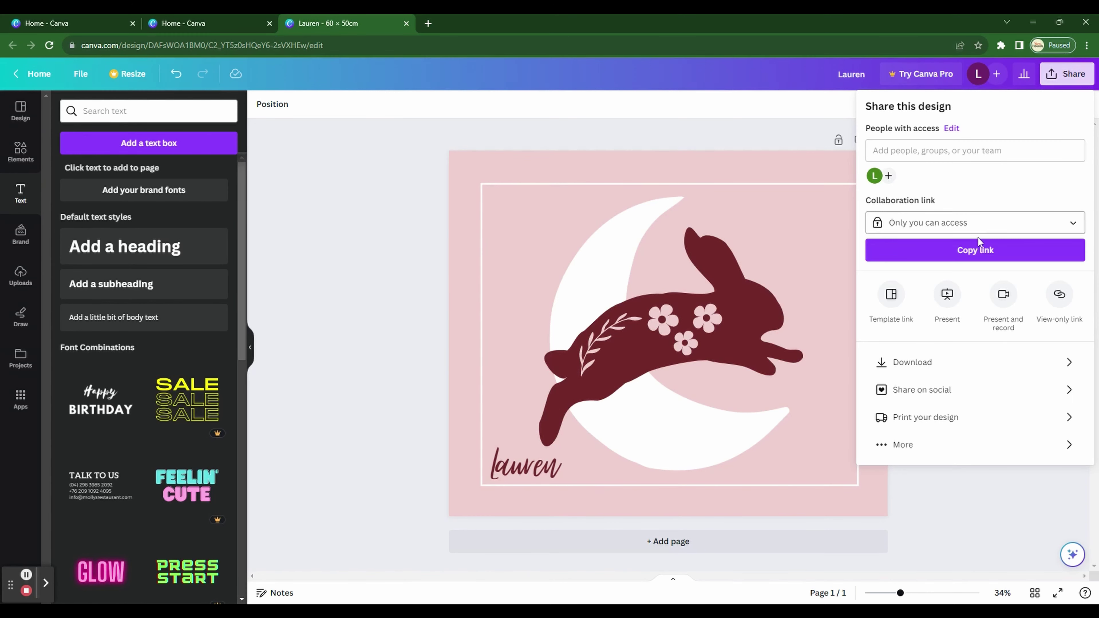
left_click(939, 368)
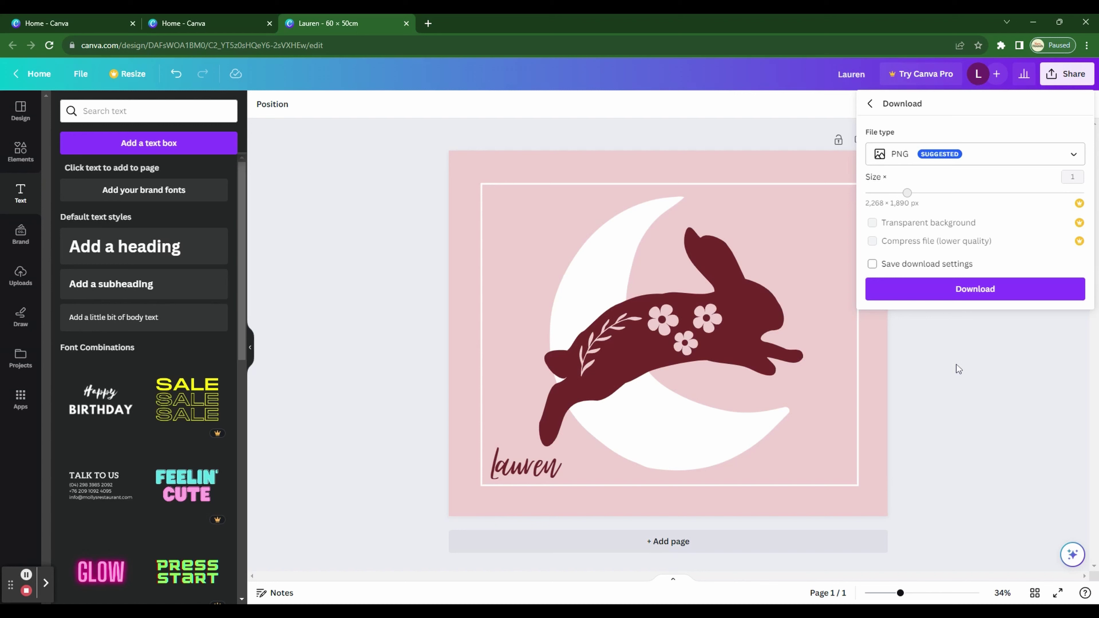
left_click(956, 155)
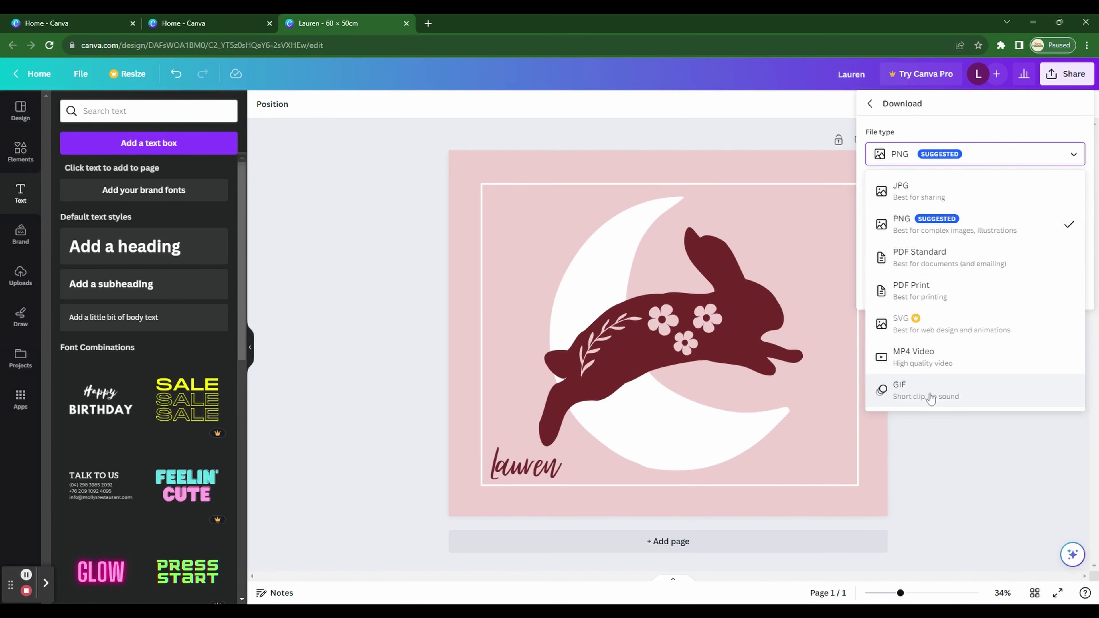
left_click(982, 226)
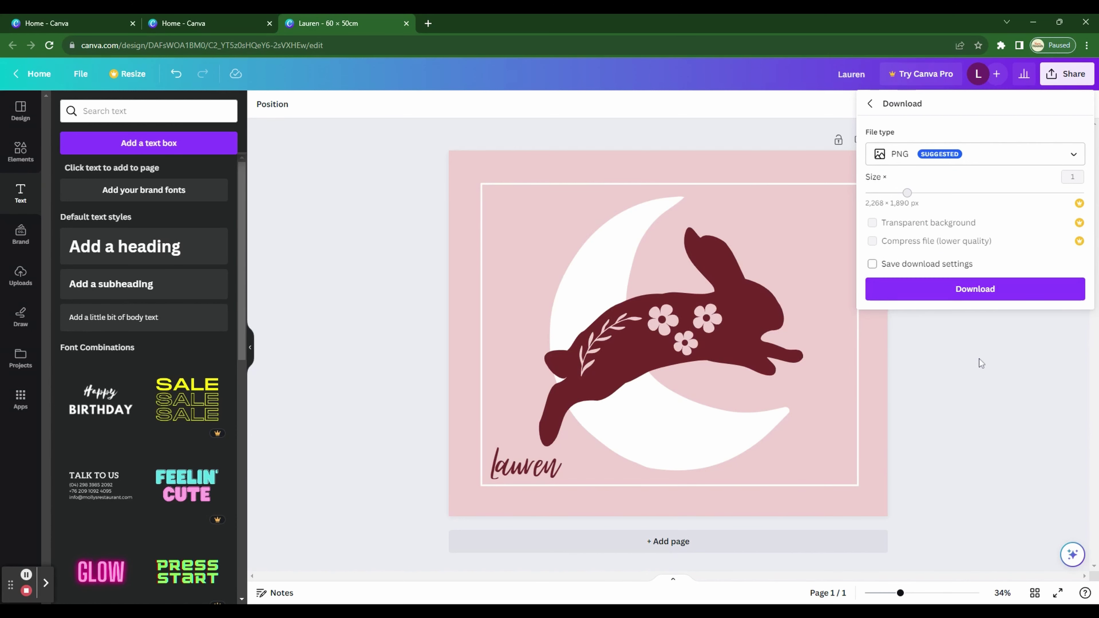
left_click(985, 365)
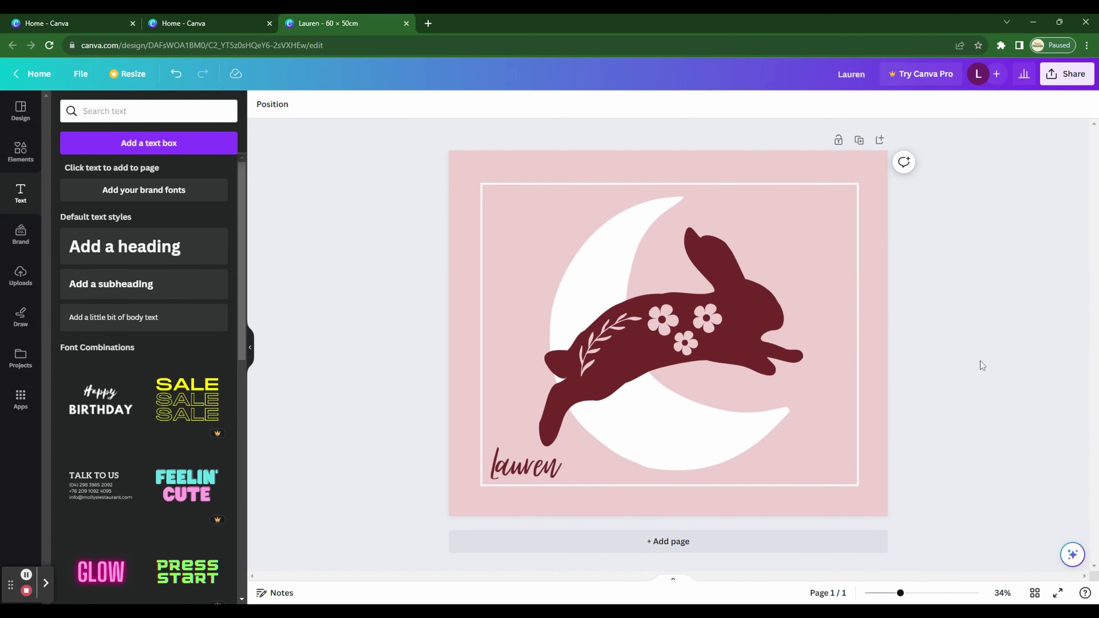